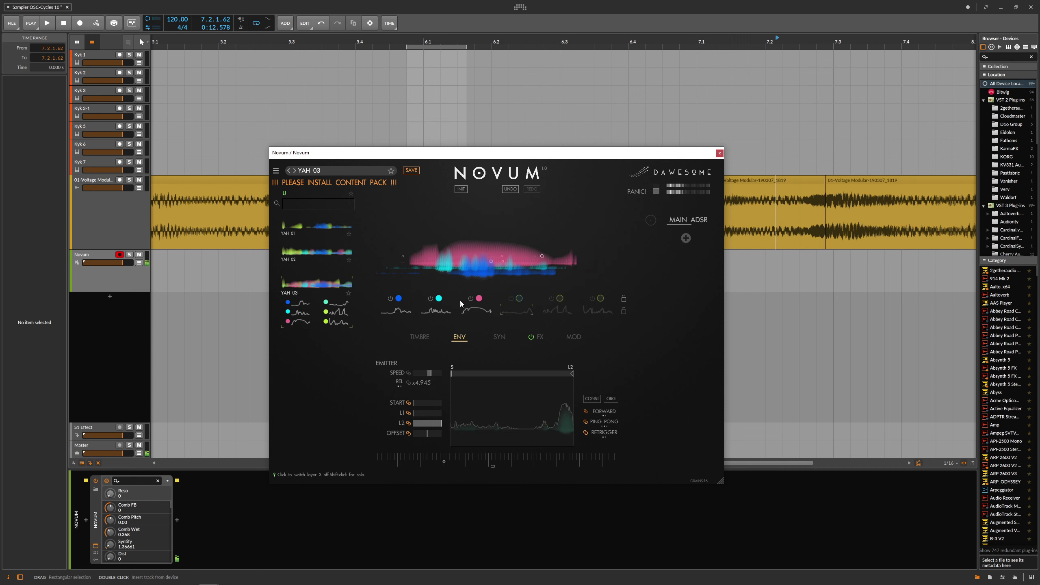
- Switch off the second (cyan) and third (pink) layers so only the blue first layer sounds
click(431, 298)
click(478, 309)
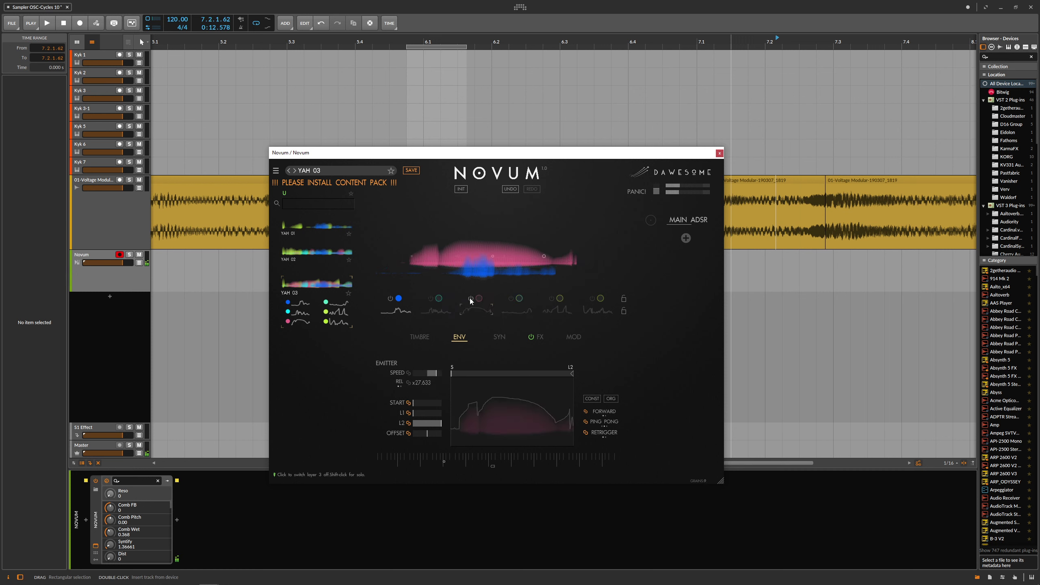
click(471, 298)
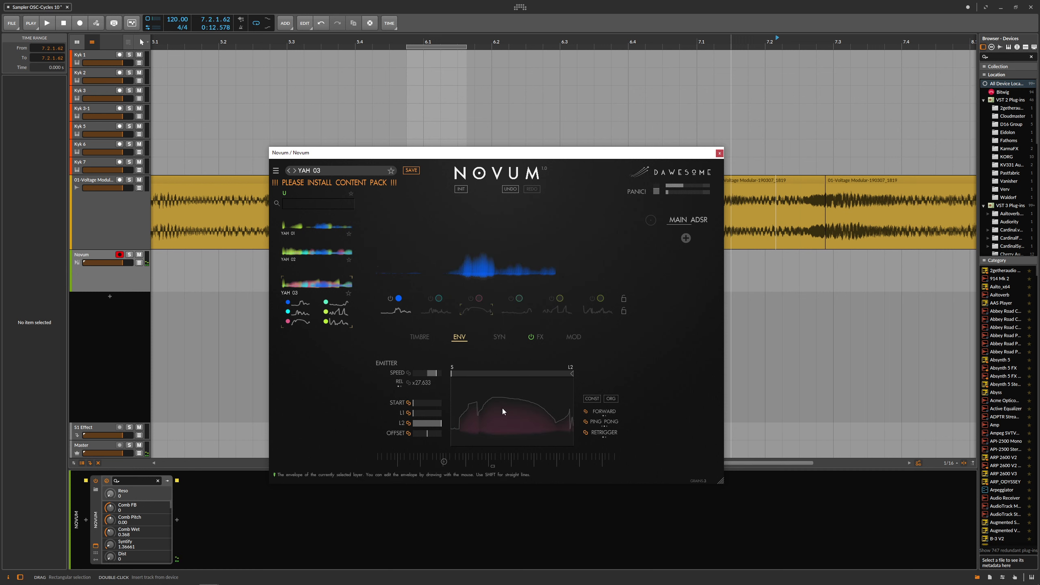
- Adjust layer 3's grain size and set its grain density to about 2.07
click(420, 339)
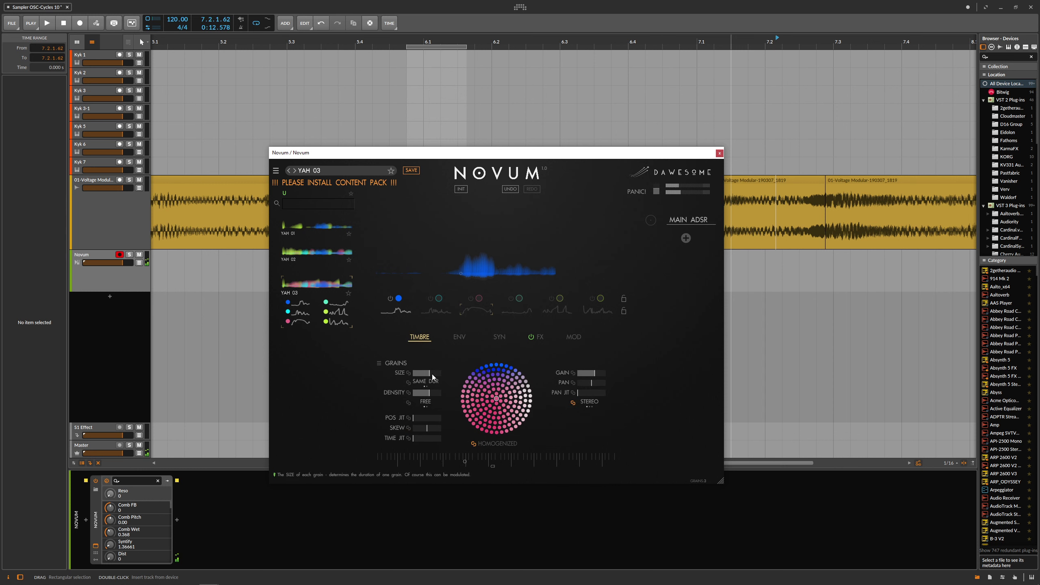
drag(430, 373, 418, 397)
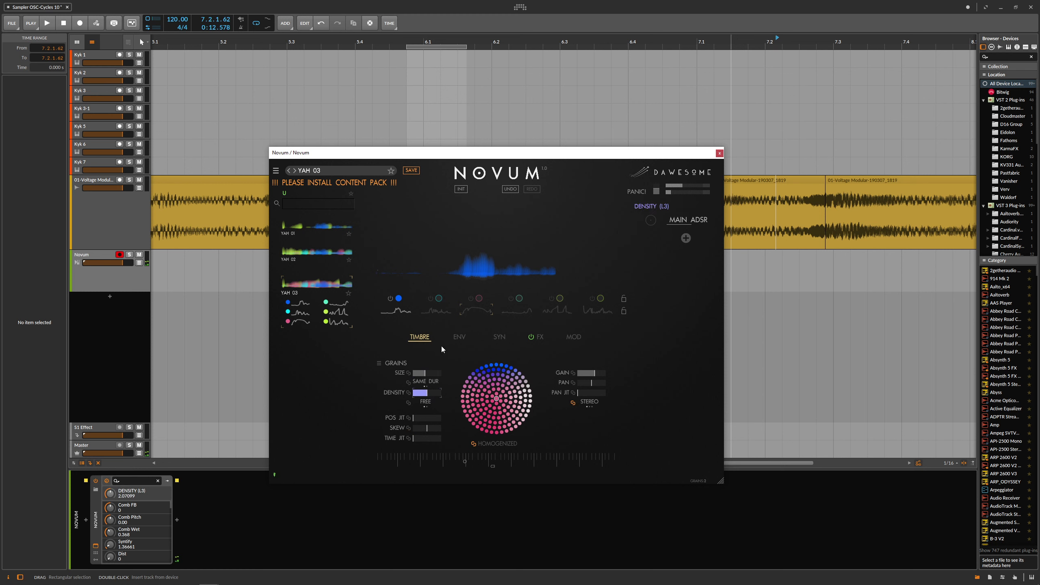
click(460, 339)
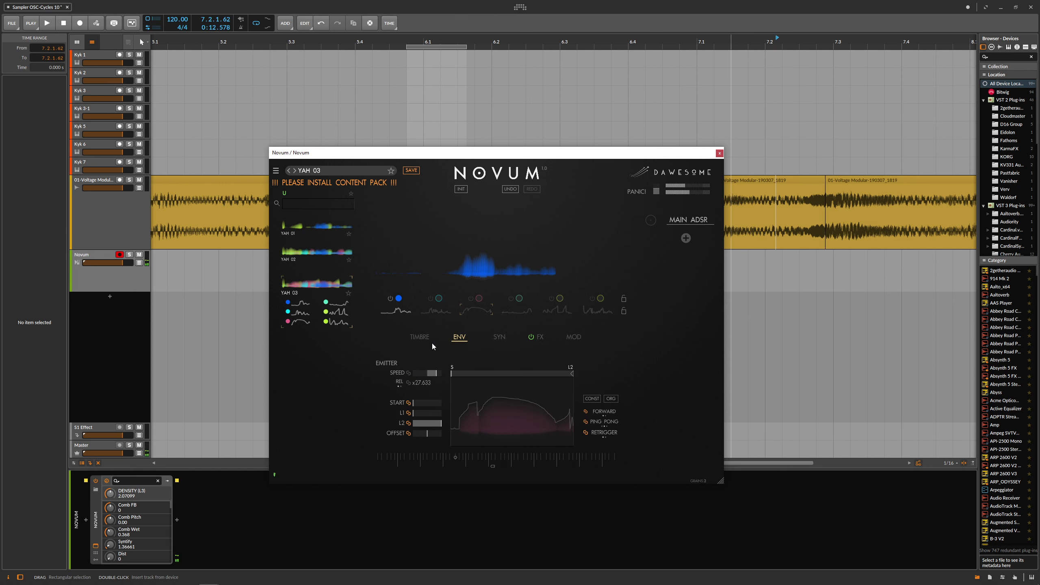
click(422, 337)
mouse_move(424, 373)
mouse_down()
mouse_move(433, 376)
mouse_move(406, 395)
mouse_move(430, 373)
mouse_up()
- Select layer 1, adjust its grain density and set its grain size to about 0.045
click(398, 311)
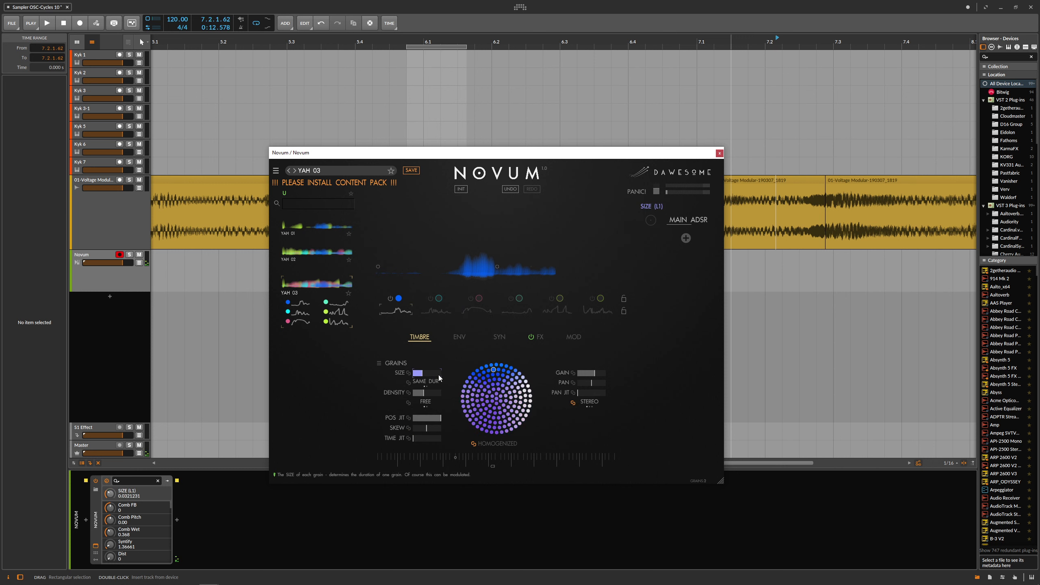
drag(425, 394, 416, 395)
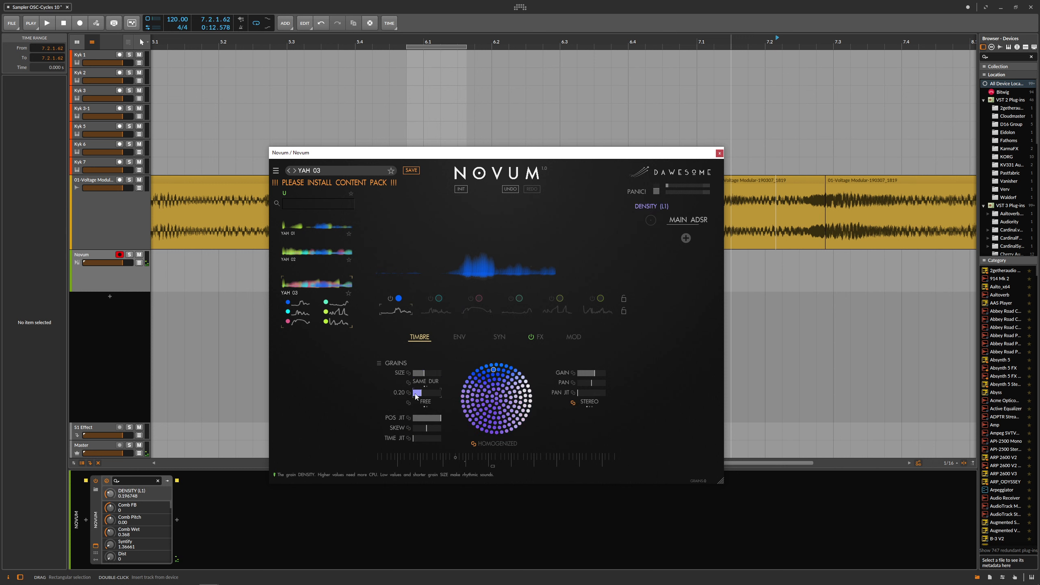
click(424, 374)
drag(432, 378, 421, 375)
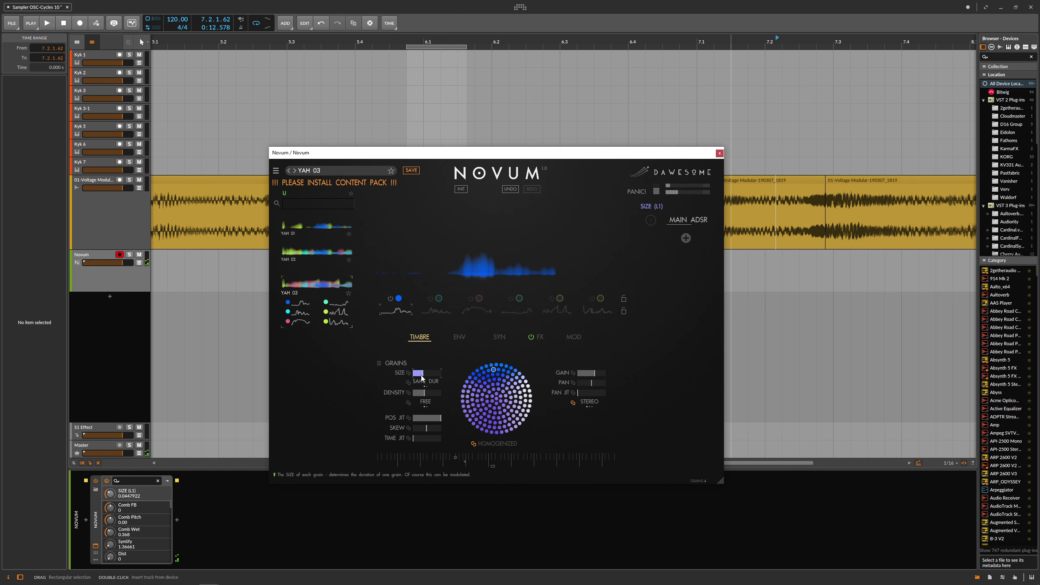
- Redraw layer 1's envelope as tall blocks separated by low gaps, and lower its grain size to about 0.011
click(457, 338)
mouse_move(480, 395)
mouse_down()
mouse_move(576, 400)
mouse_move(524, 420)
mouse_move(506, 406)
mouse_move(506, 432)
mouse_move(502, 393)
mouse_up()
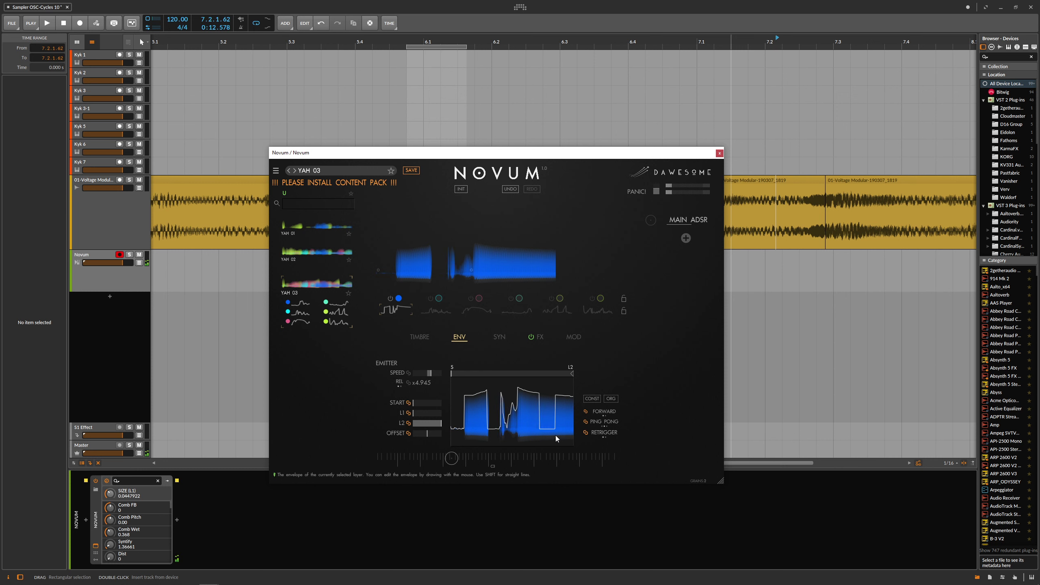
drag(556, 436, 551, 444)
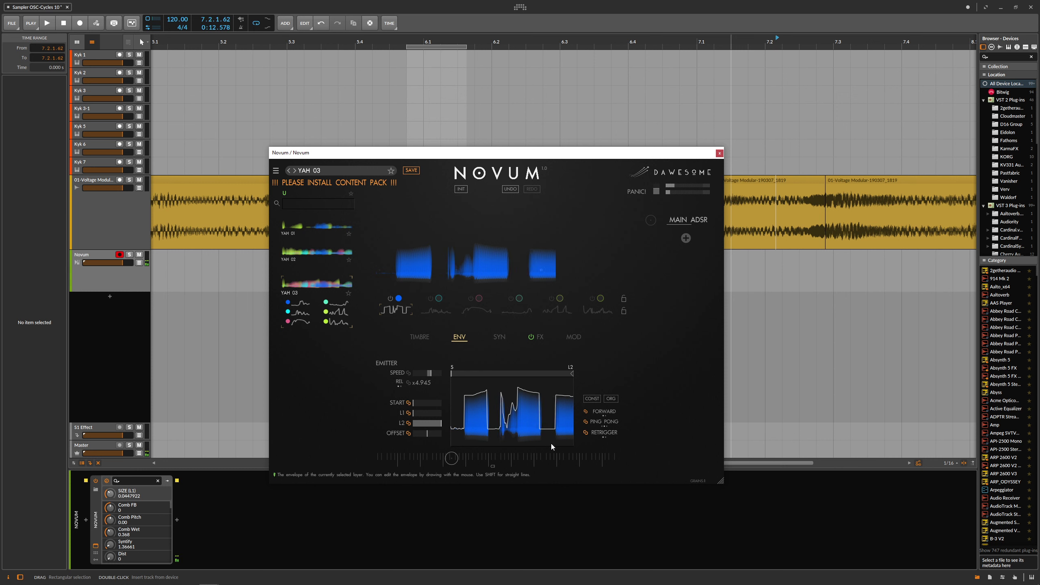
click(420, 337)
drag(424, 373, 416, 383)
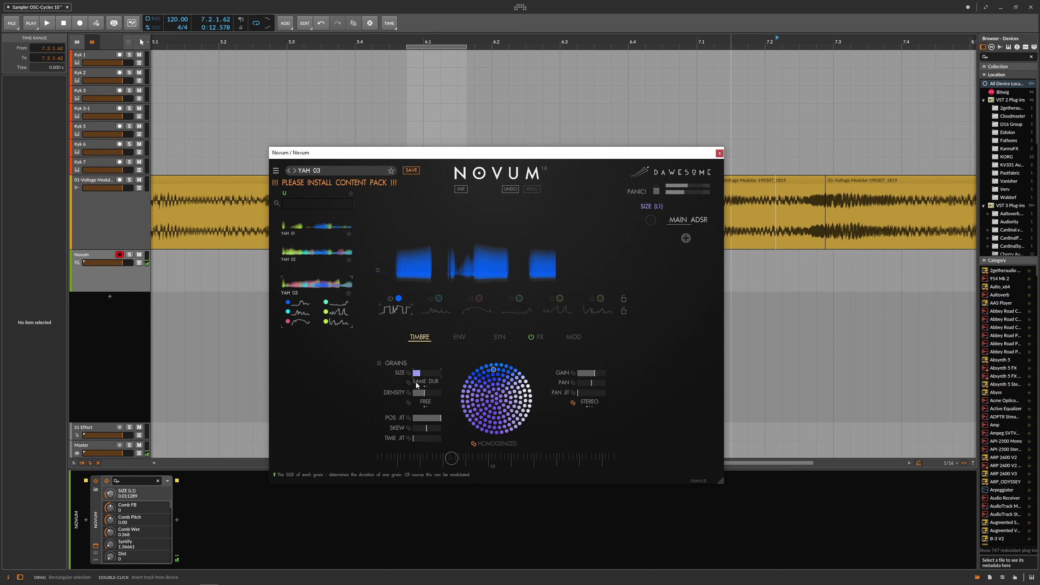
- Redraw layer 1's envelope as several separate humps, raise its grain size and set its density to about 0.457
click(458, 340)
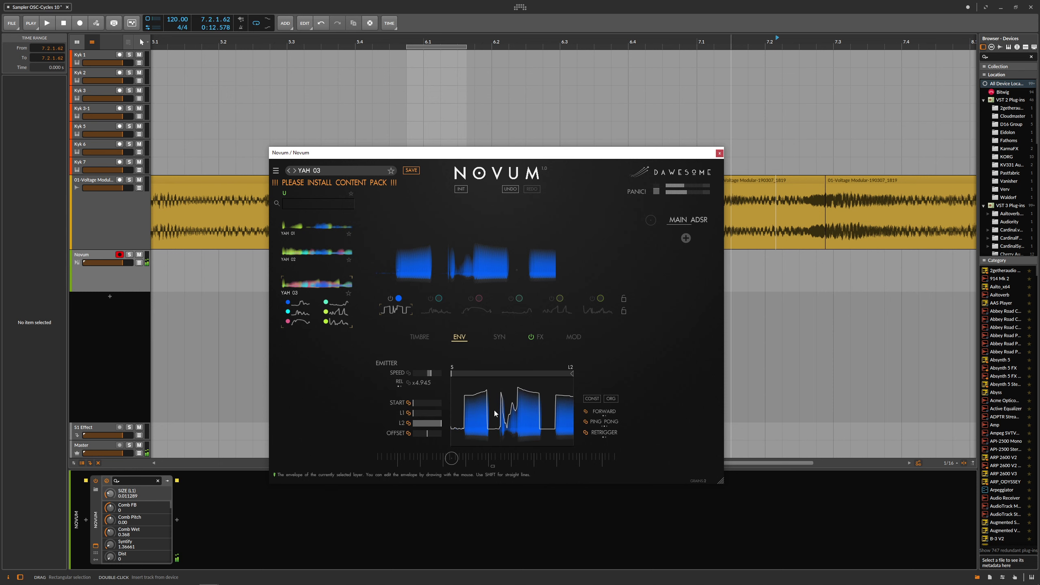
mouse_move(459, 417)
mouse_down()
mouse_move(560, 421)
mouse_move(542, 425)
mouse_move(568, 415)
mouse_move(473, 388)
mouse_up()
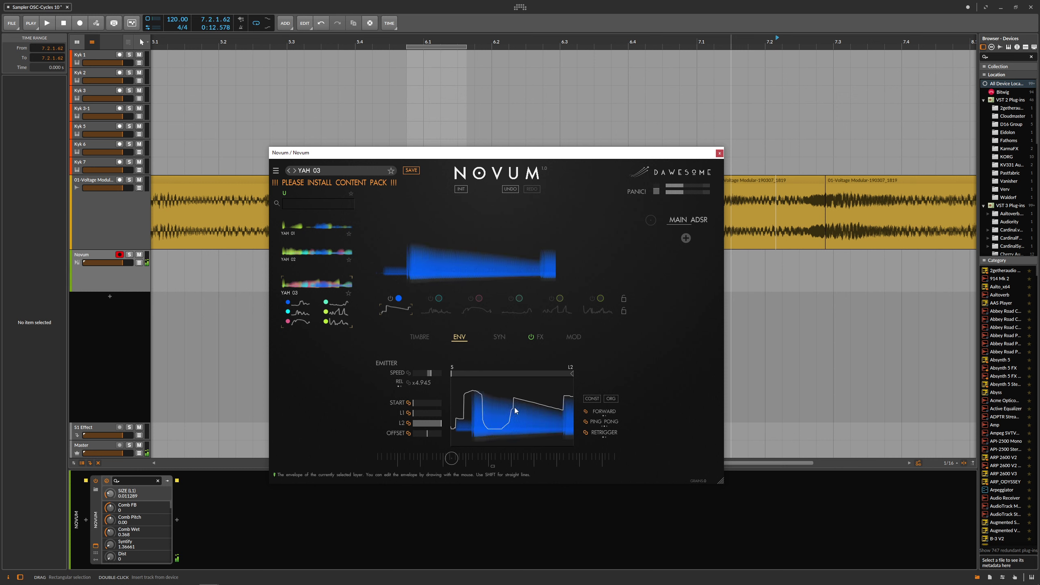
mouse_move(545, 429)
mouse_down()
mouse_move(546, 399)
mouse_move(564, 434)
mouse_up()
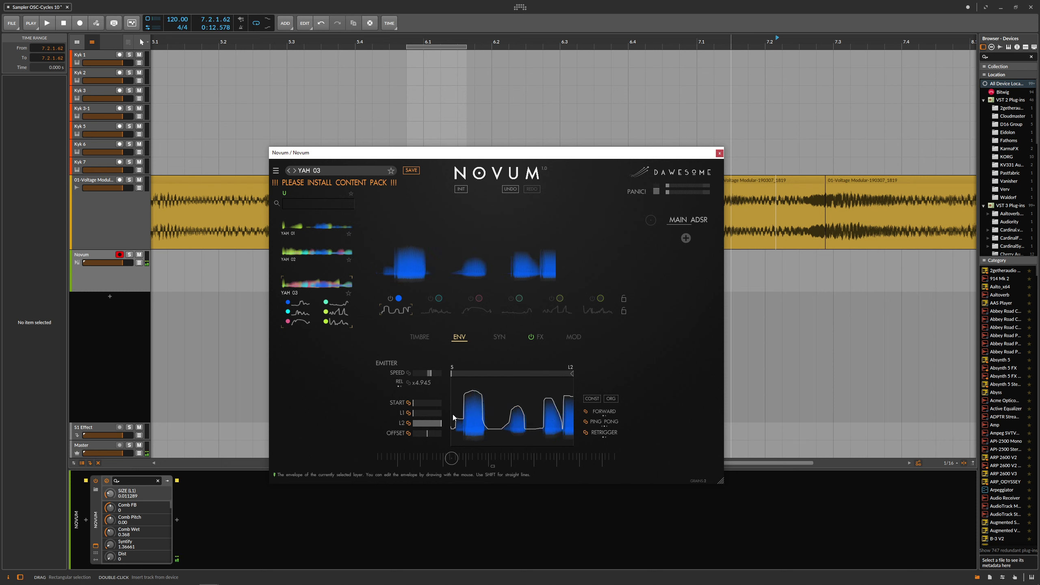
drag(473, 431, 458, 428)
click(419, 336)
click(427, 374)
click(421, 394)
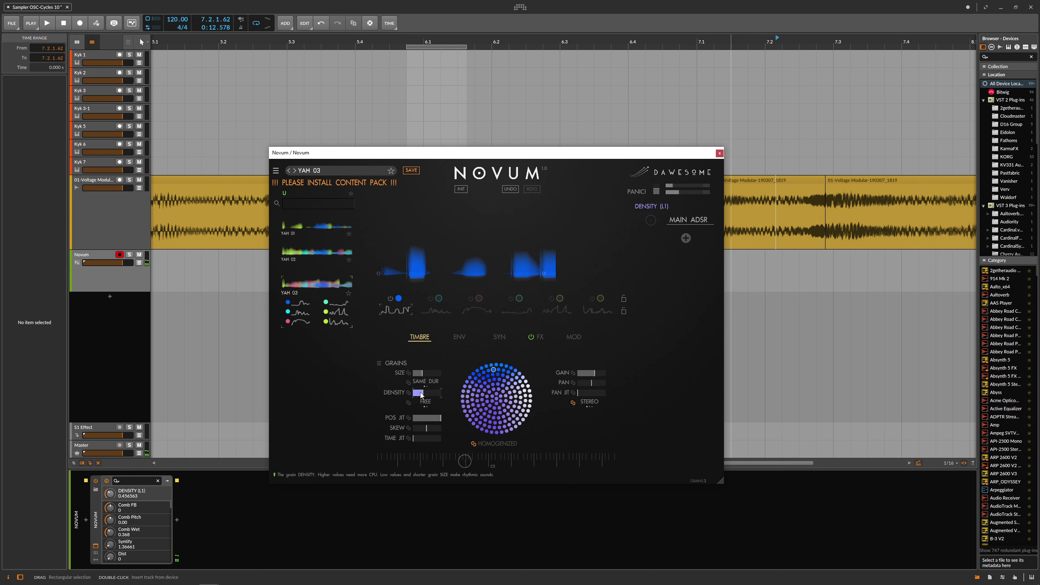
- Reshape layer 1's envelope into a wide hump and a smaller one, raise its grain size and set its density to about 0.175
click(459, 336)
mouse_move(475, 394)
mouse_down()
mouse_move(517, 394)
mouse_move(441, 396)
mouse_move(478, 427)
mouse_move(546, 437)
mouse_up()
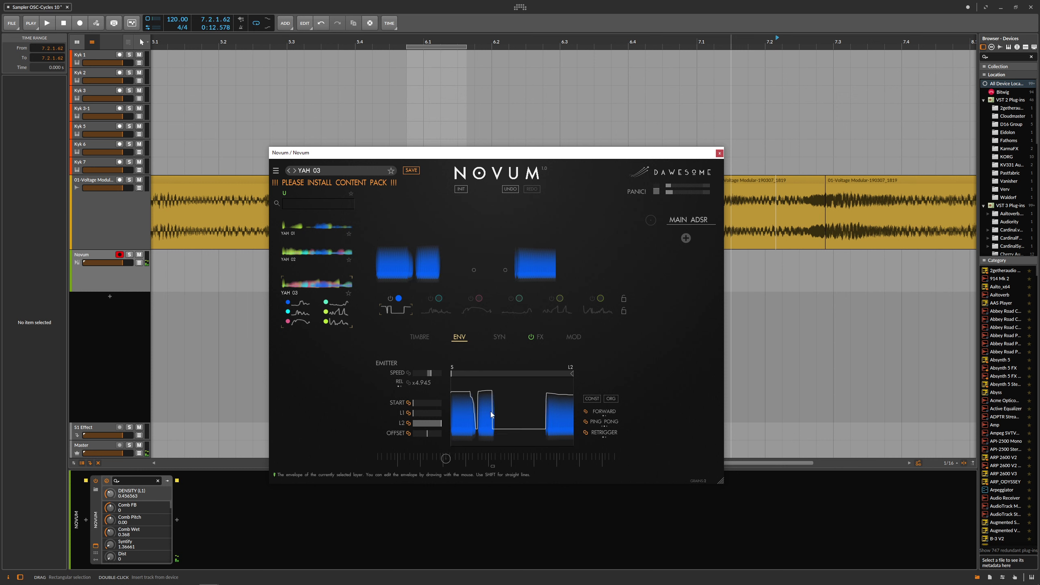
drag(467, 415, 491, 391)
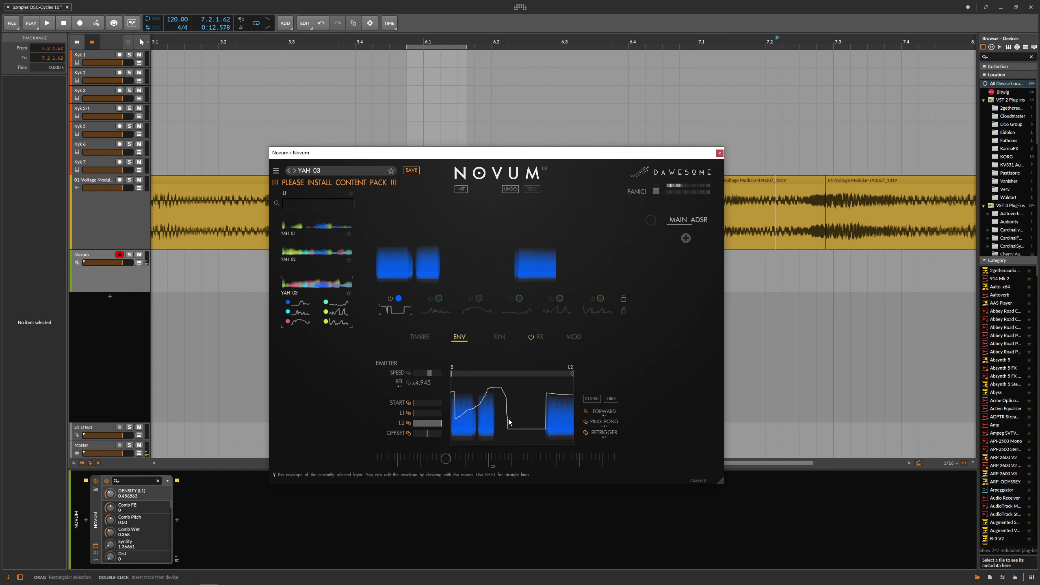
drag(542, 416, 562, 417)
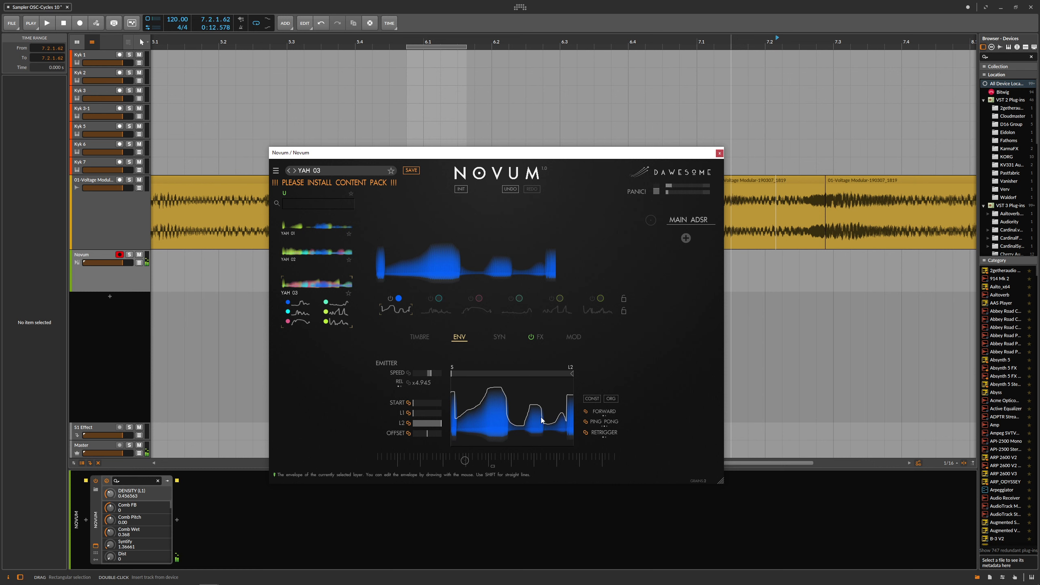
click(423, 340)
mouse_move(423, 374)
mouse_down()
mouse_move(439, 377)
mouse_move(421, 393)
mouse_up()
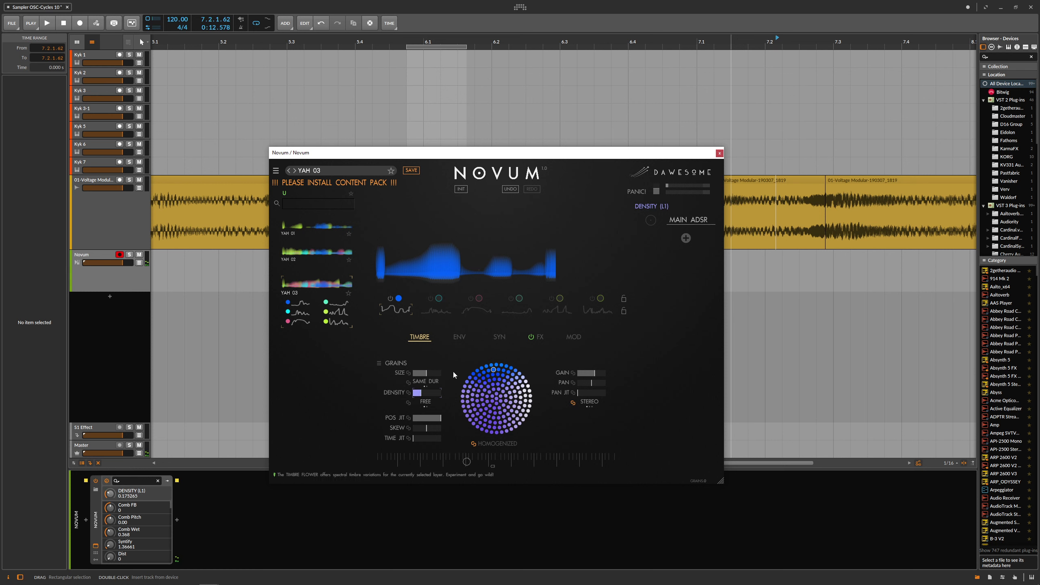
- Redraw layer 1's envelope as rising ramps that each drop off sharply, the last one ending at the envelope's end
click(458, 339)
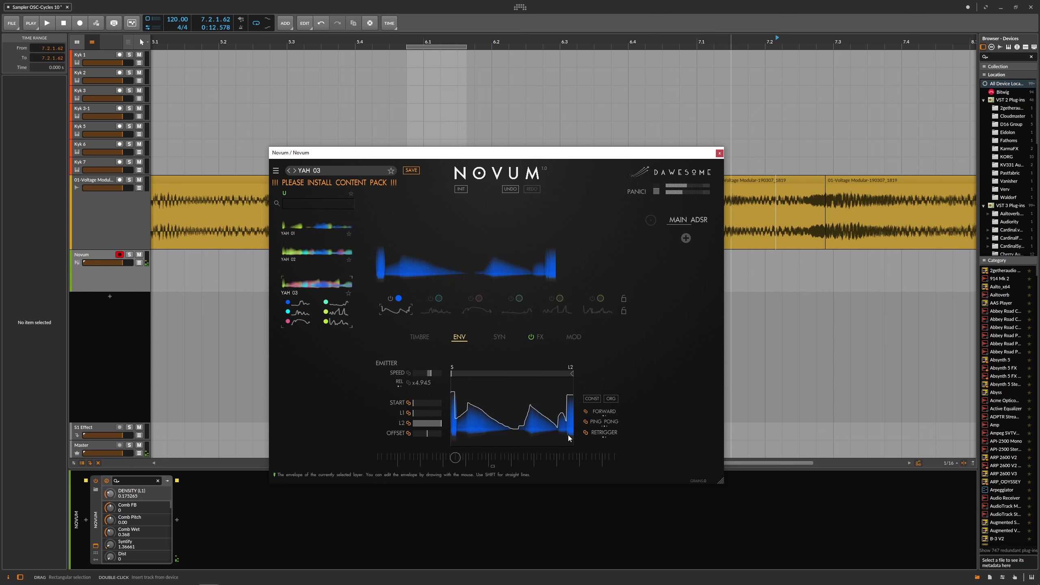
drag(566, 411, 544, 435)
drag(482, 412, 499, 384)
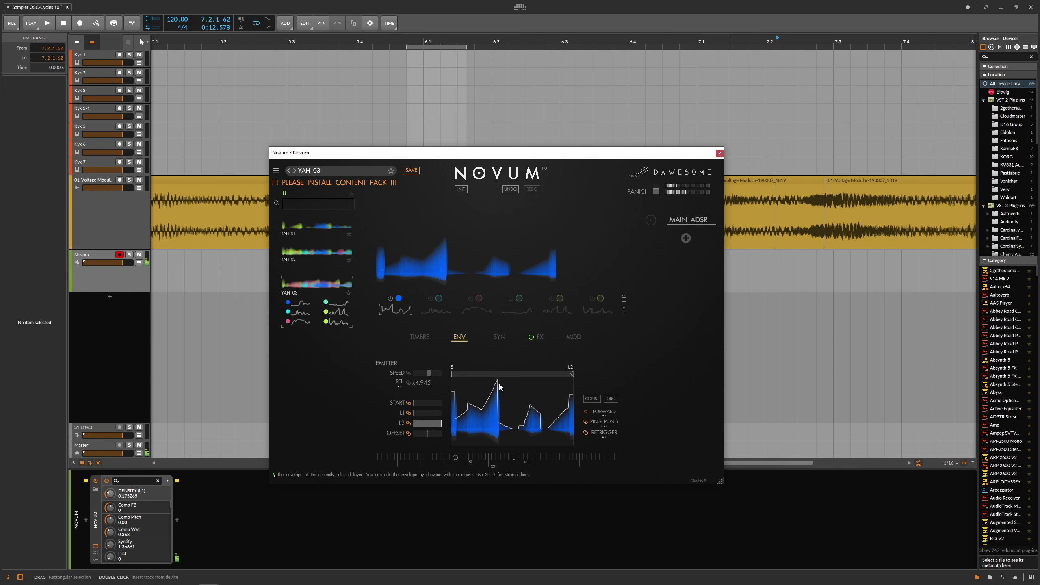
drag(549, 420, 544, 383)
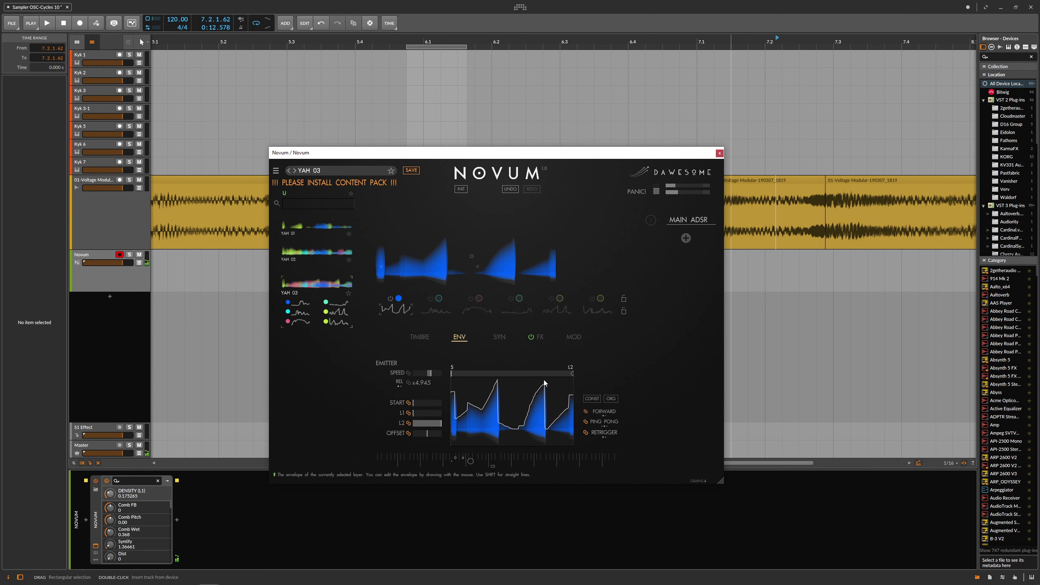
- Slow layer 1's emitter speed to x0.005 and move its start position to about 0.984
drag(432, 374, 389, 372)
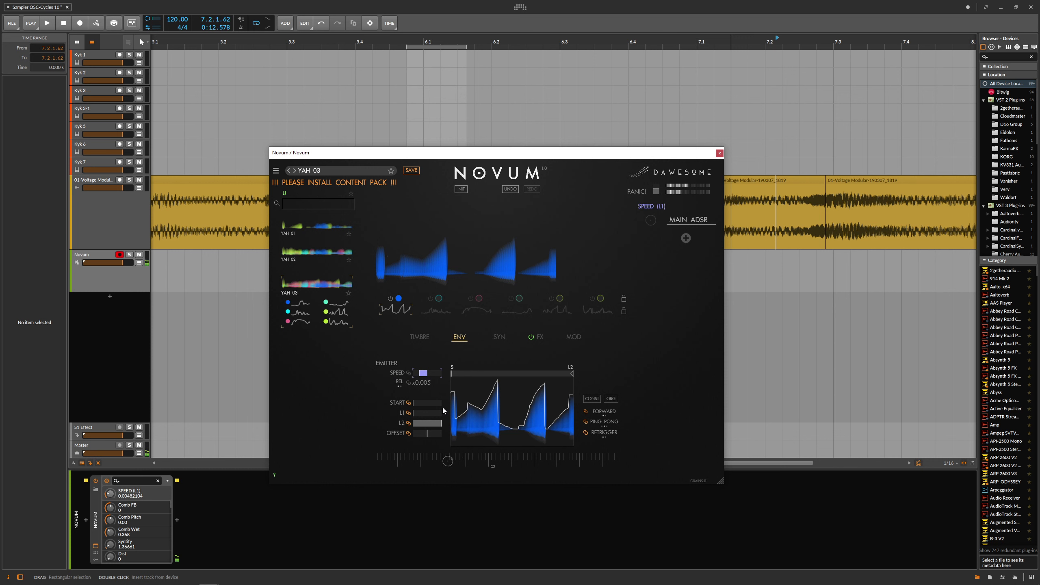
drag(415, 402, 514, 403)
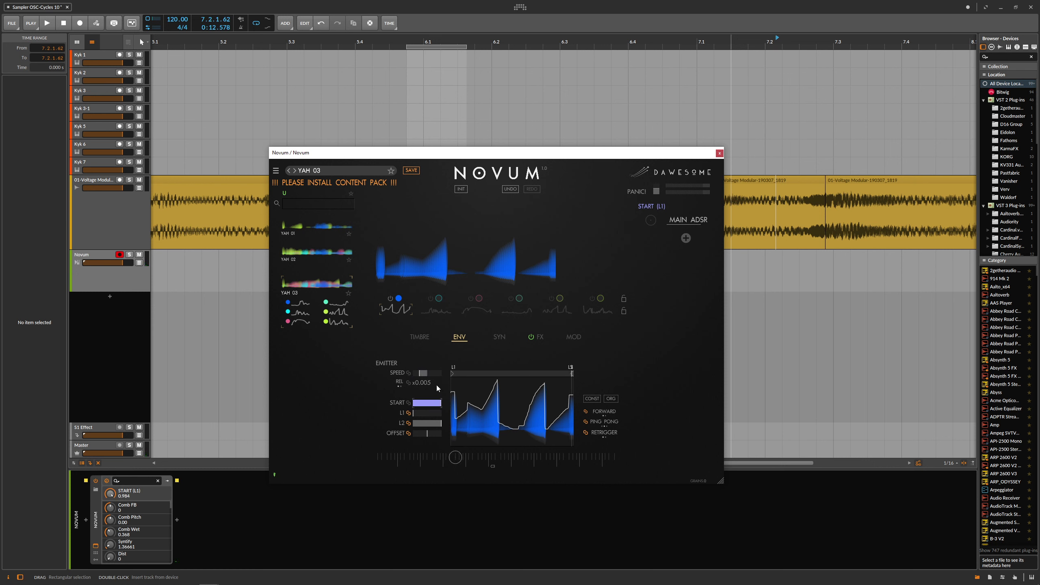
- Raise layer 1's emitter offset and set it to play backward at speed x100
click(419, 434)
mouse_move(425, 433)
mouse_down()
mouse_move(382, 431)
mouse_move(454, 437)
mouse_move(441, 436)
mouse_up()
drag(423, 376, 545, 384)
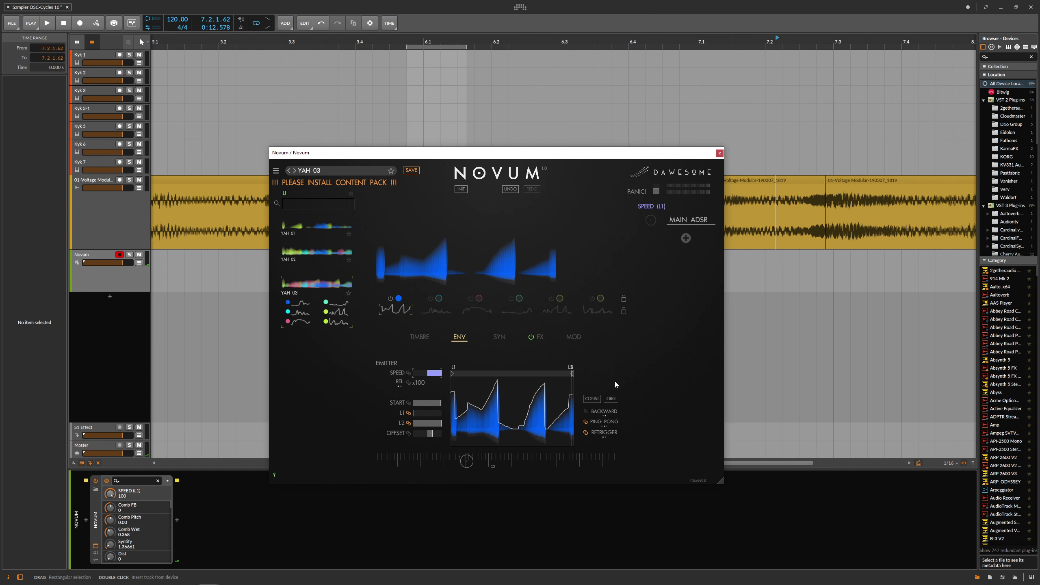
- Redraw layer 1's envelope with a low first section, a block in the middle and a tall peak near the end
click(421, 341)
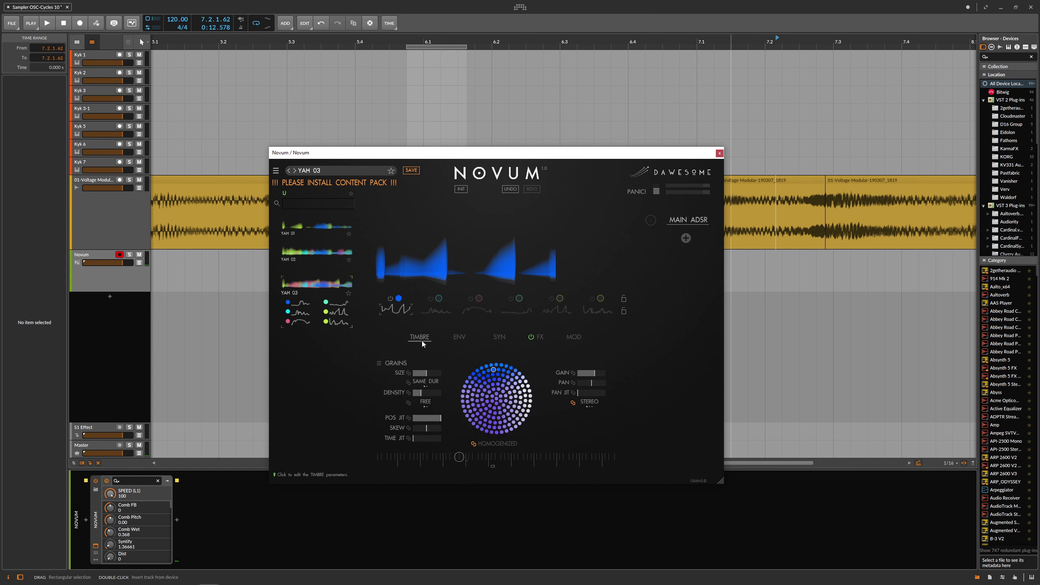
click(460, 340)
mouse_move(463, 424)
mouse_down()
mouse_move(493, 419)
mouse_move(490, 401)
mouse_move(507, 401)
mouse_move(513, 420)
mouse_move(538, 382)
mouse_move(548, 404)
mouse_up()
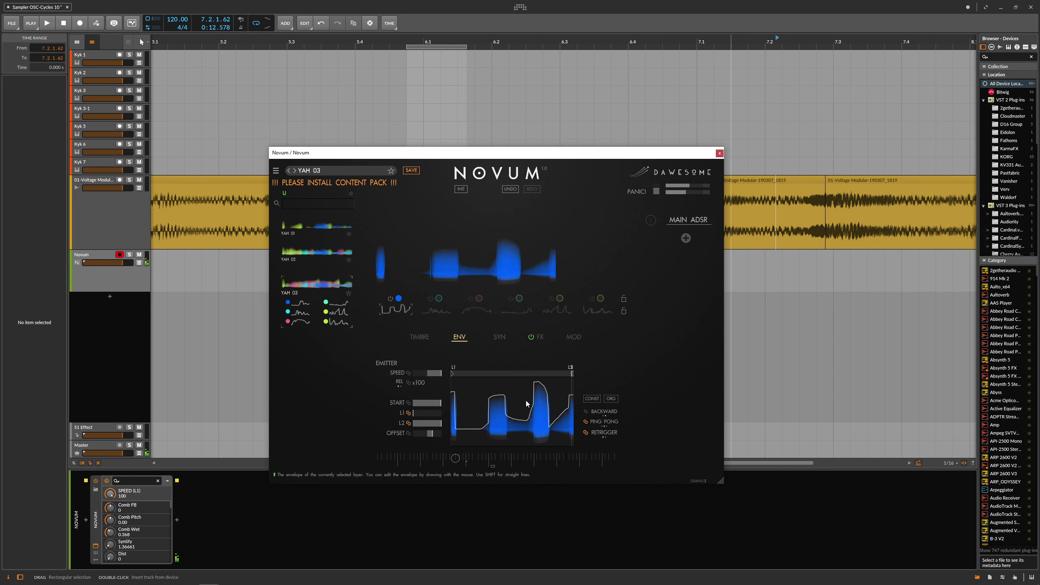
- Reset layer 1's start position to 0 and slow its emitter speed to about x0.031
click(441, 404)
drag(441, 404, 301, 395)
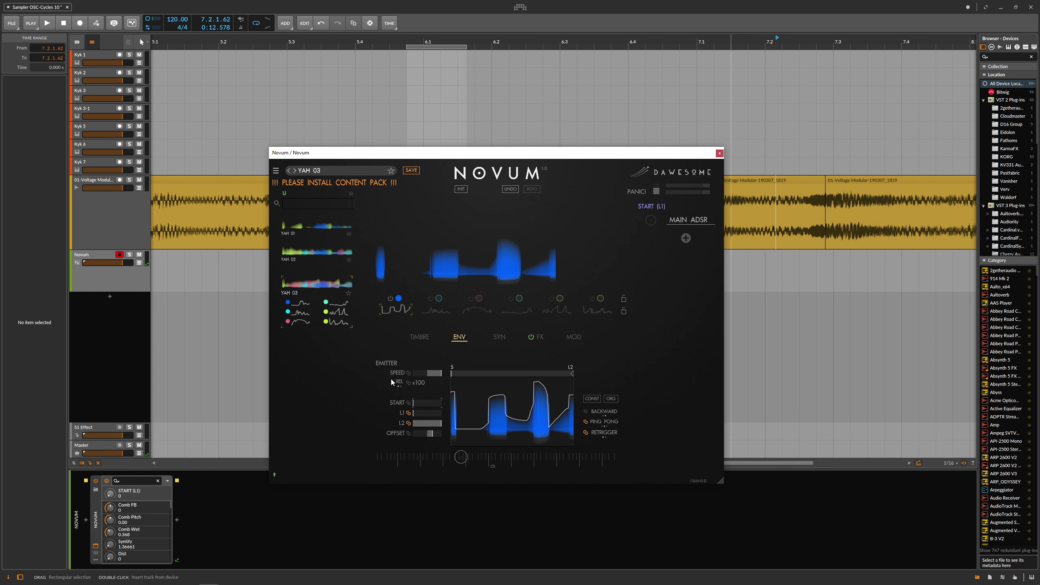
drag(431, 375, 361, 374)
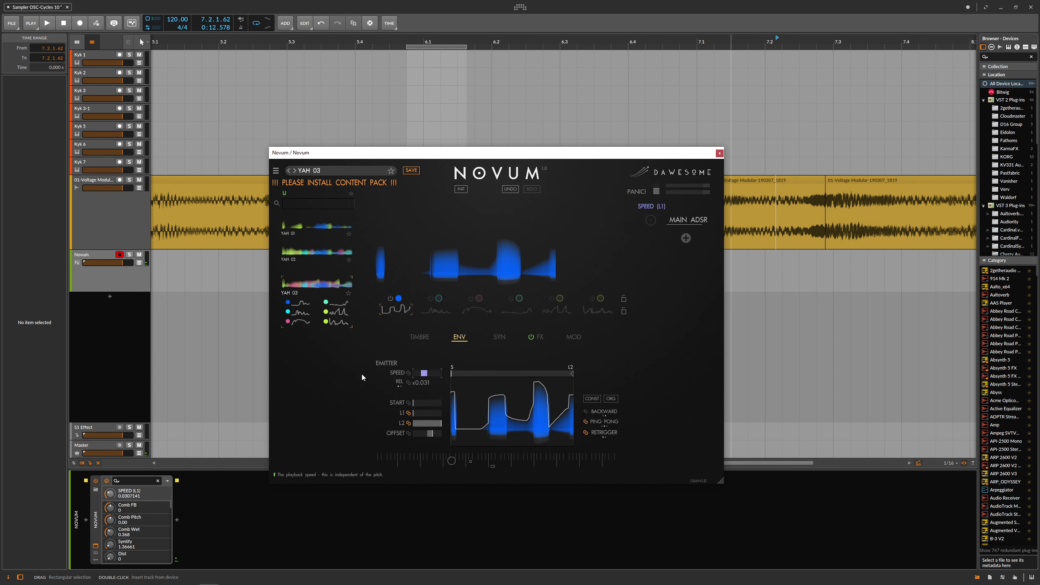
- Choose a purple timbre in the lower part of layer 1's timbre flower and add extra steep peaks to its envelope
click(416, 338)
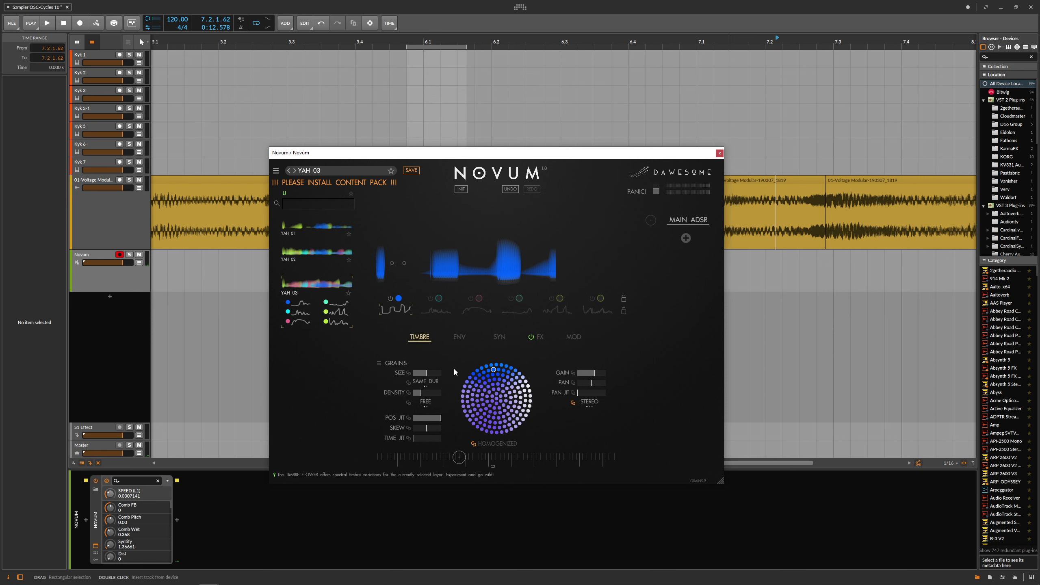
click(488, 427)
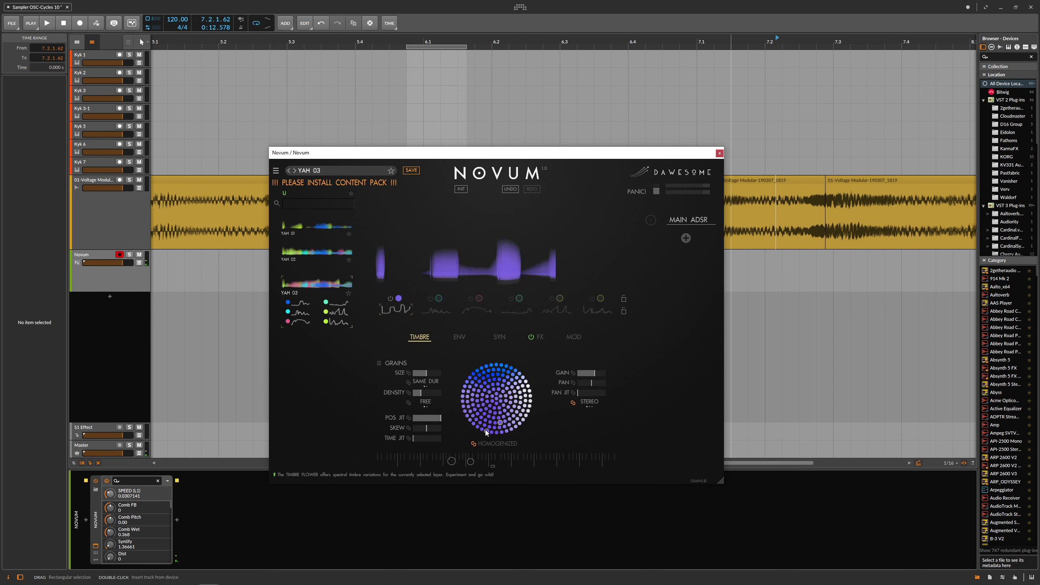
click(459, 337)
mouse_move(455, 408)
mouse_down()
mouse_move(471, 386)
mouse_move(483, 411)
mouse_move(495, 382)
mouse_move(529, 389)
mouse_up()
drag(568, 445, 582, 457)
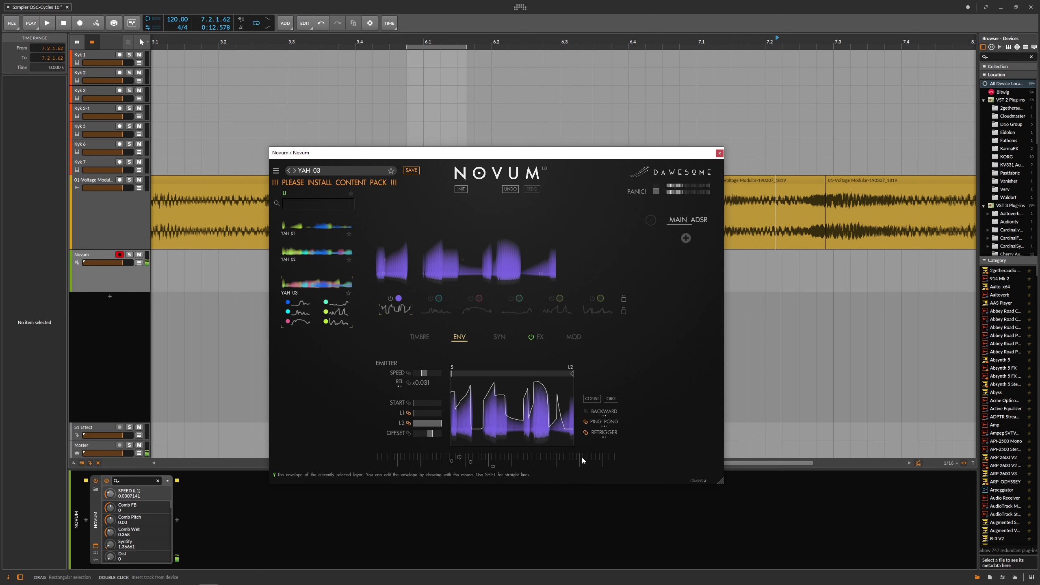
- Reduce layer 1's grain size, raise its density to about 0.79 and reopen its envelope
click(419, 336)
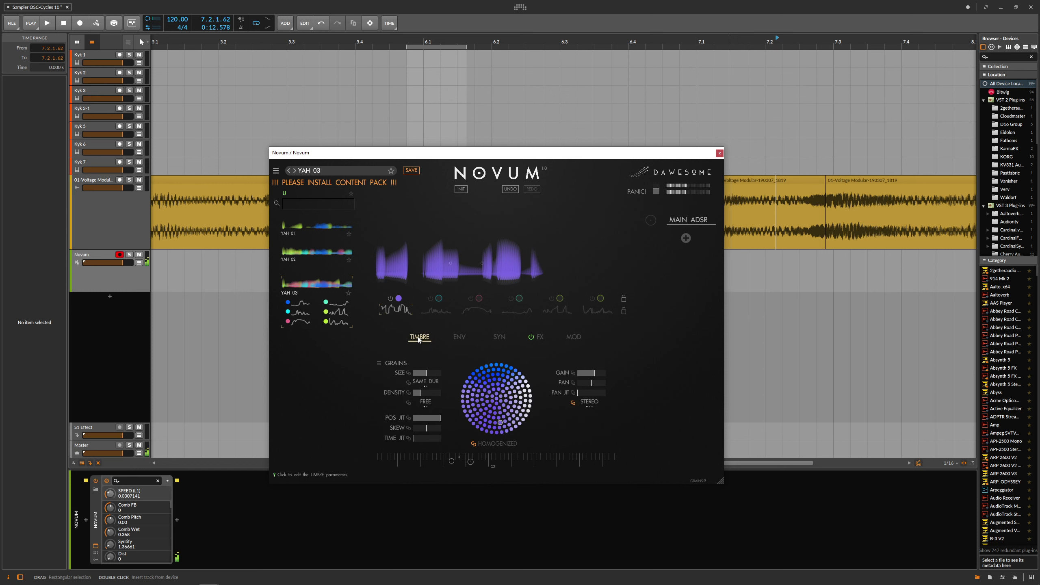
drag(423, 373, 435, 392)
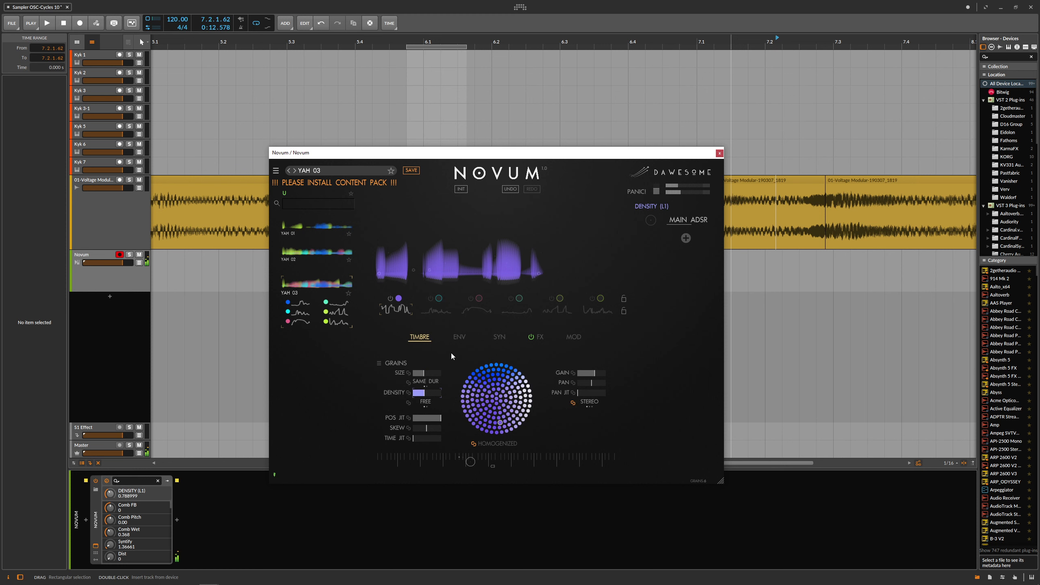
click(464, 336)
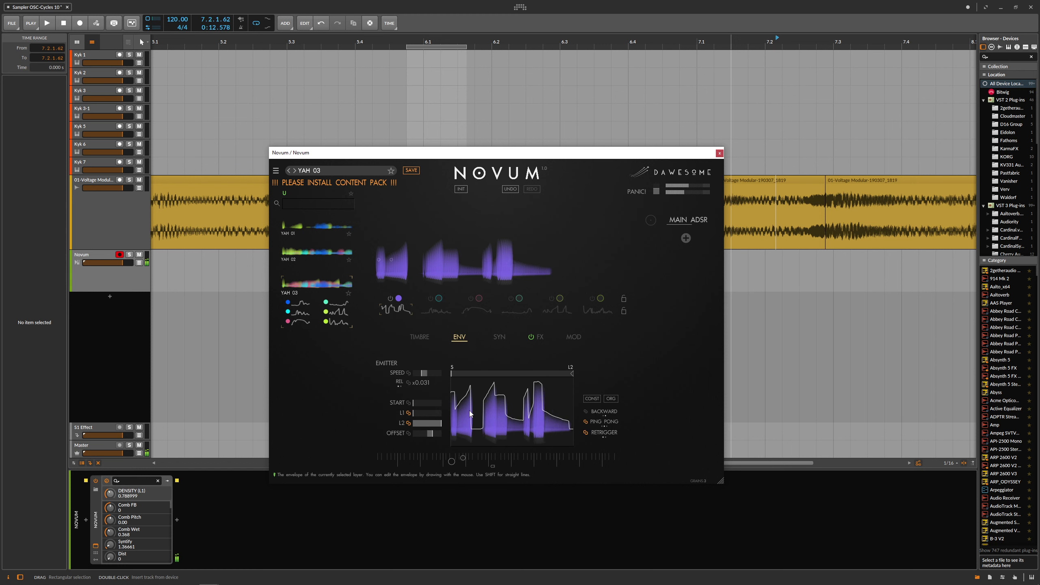
- Redraw layer 1's envelope as a high plateau and cut deep gaps into it to leave separate blocks
drag(454, 392, 617, 395)
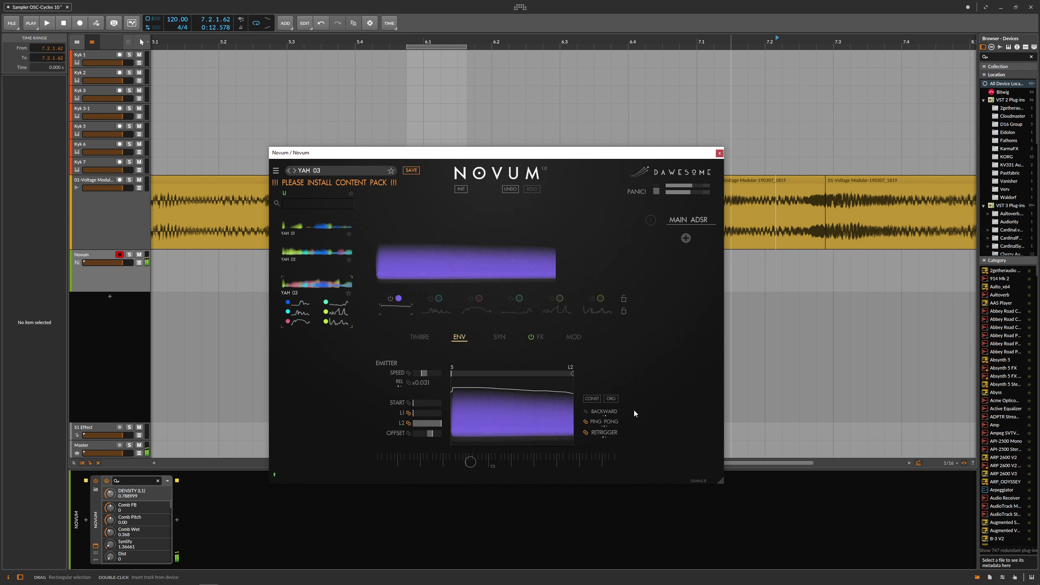
mouse_move(497, 439)
mouse_down()
mouse_move(527, 393)
mouse_move(549, 396)
mouse_move(565, 432)
mouse_up()
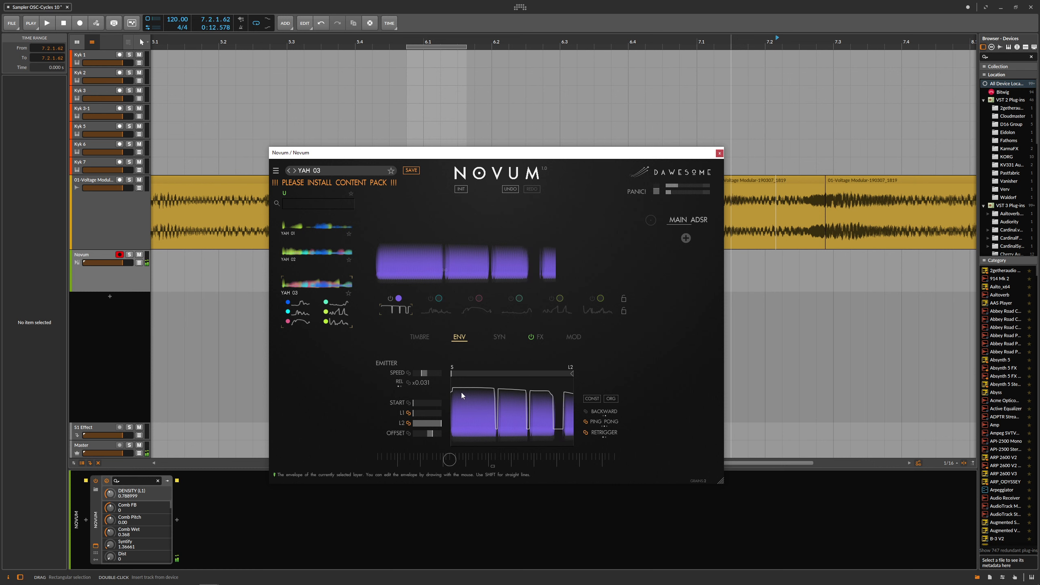
mouse_move(458, 433)
mouse_down()
mouse_move(480, 439)
mouse_move(513, 400)
mouse_move(512, 425)
mouse_move(537, 407)
mouse_move(546, 435)
mouse_up()
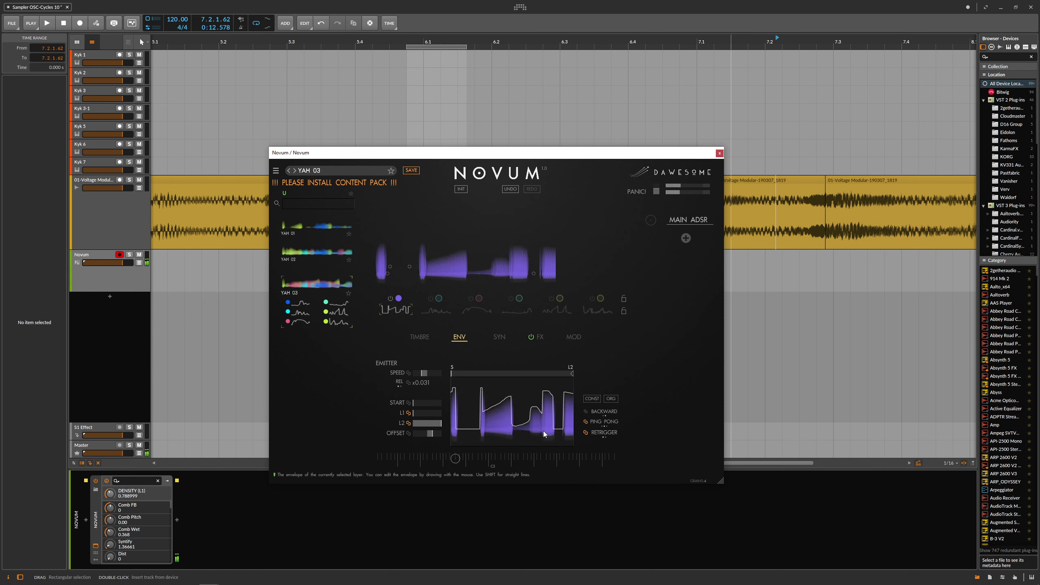
- Raise layer 1's grain size to about 0.83 and redraw its envelope with one wide block rising toward the end
click(429, 339)
mouse_move(427, 373)
mouse_down()
mouse_move(416, 376)
mouse_move(428, 393)
mouse_move(438, 379)
mouse_move(408, 395)
mouse_move(441, 376)
mouse_up()
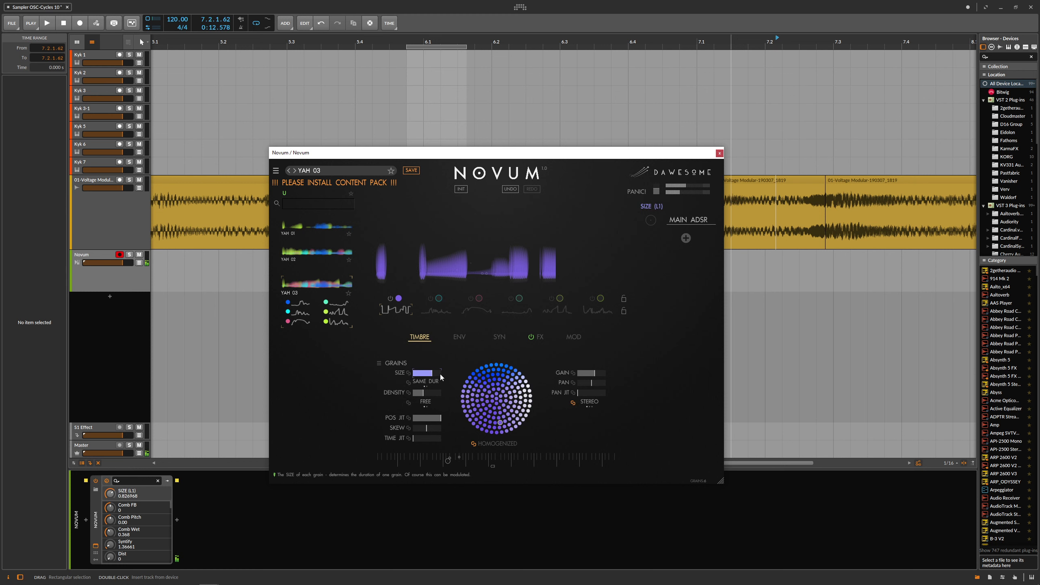
click(460, 340)
mouse_move(512, 405)
mouse_down()
mouse_move(541, 391)
mouse_move(558, 435)
mouse_up()
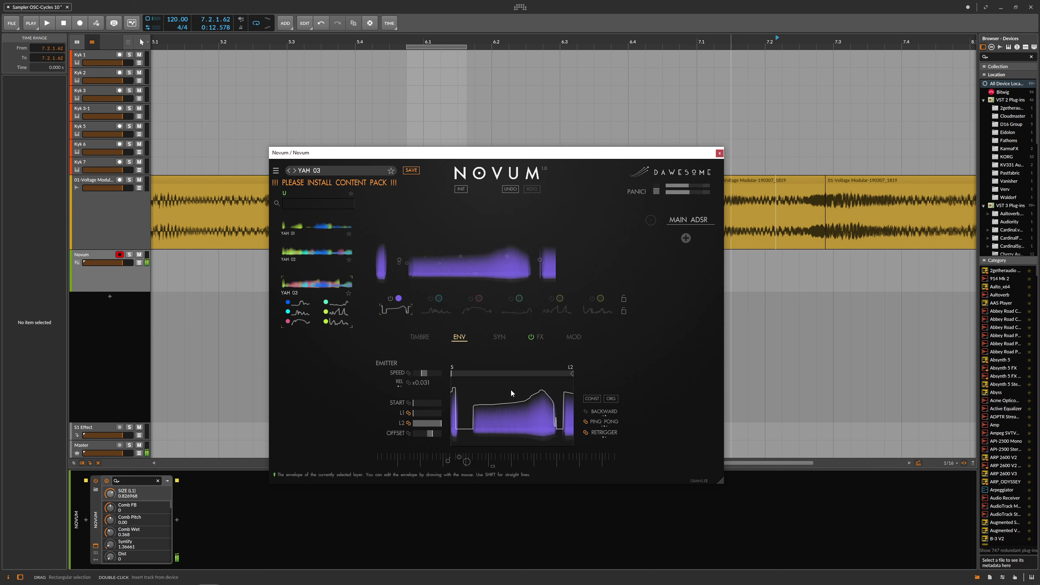
- Move layer 1's start position to about 0.156 and bring the loop in, with L1 at about 0.172 and L2 near the end
mouse_move(413, 404)
mouse_down()
mouse_move(439, 403)
mouse_move(431, 406)
mouse_up()
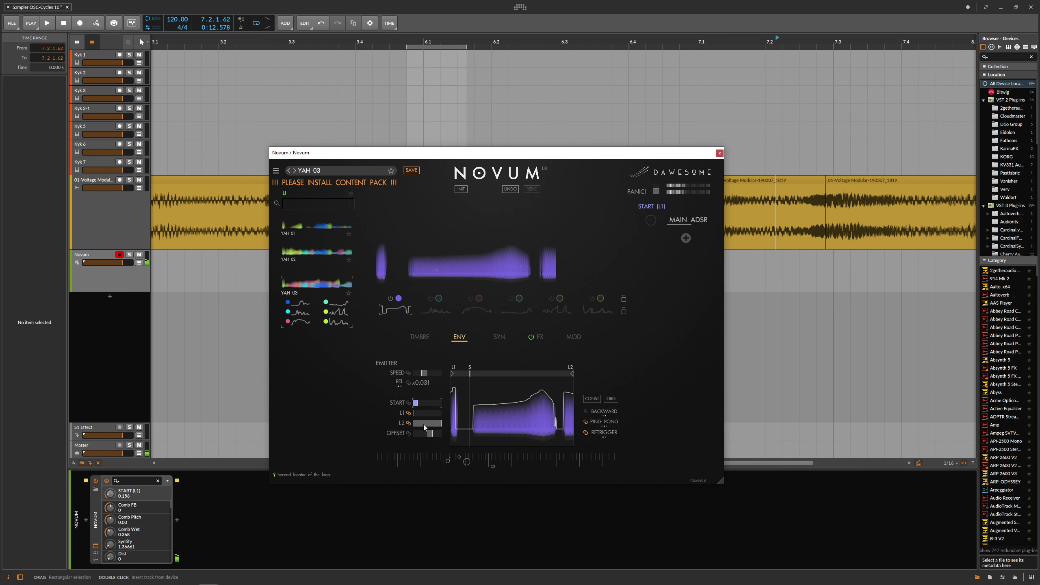
mouse_move(423, 423)
mouse_down()
mouse_move(439, 423)
mouse_move(420, 413)
mouse_move(432, 413)
mouse_up()
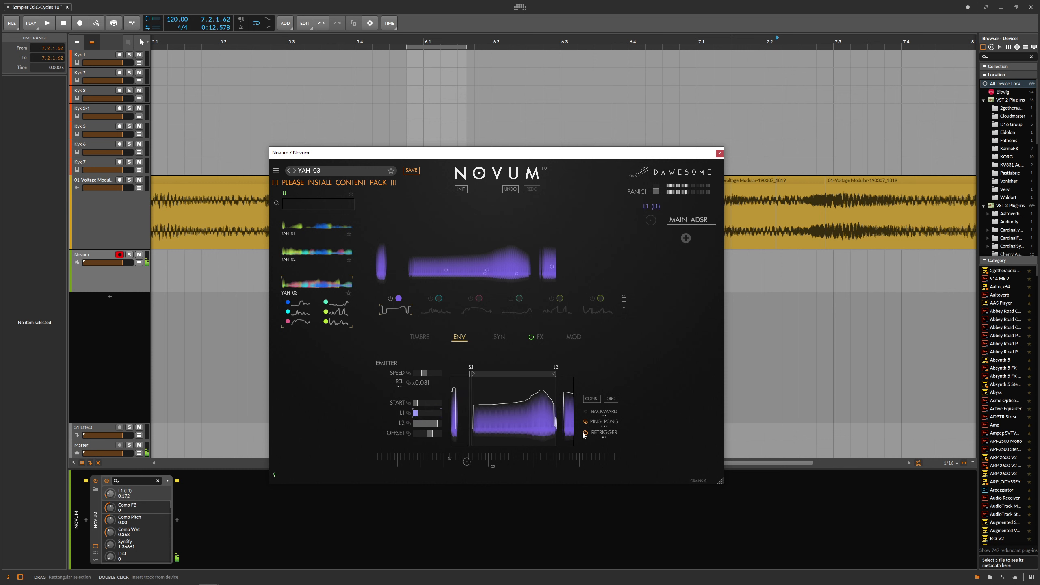
- Set layer 1's emitter direction to forward, its speed to about x6.584 and its start position to about 0.008
click(602, 433)
click(606, 434)
click(602, 412)
drag(424, 375, 465, 376)
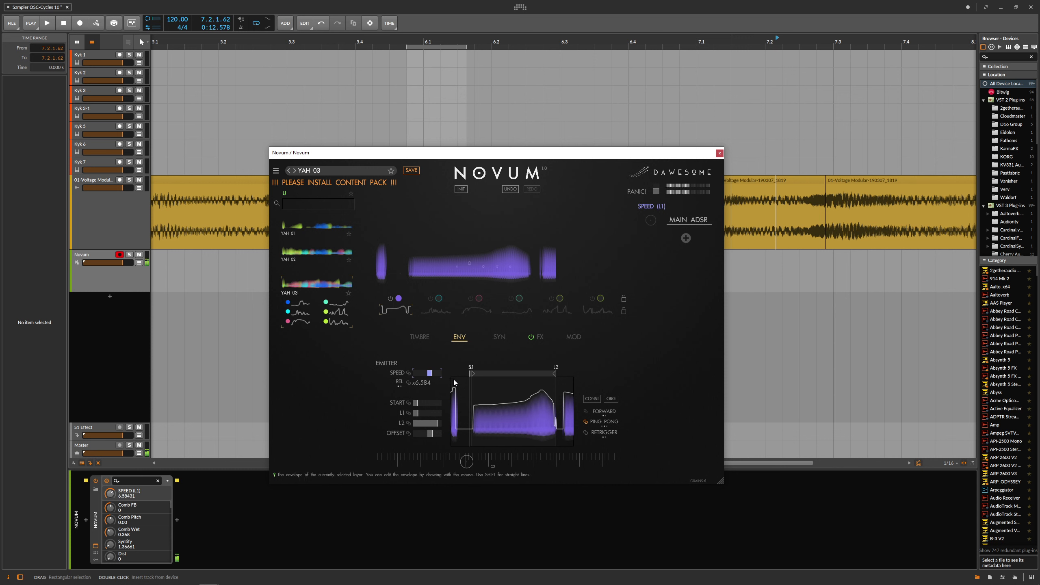
drag(417, 403, 405, 404)
- Restore layer 1's original envelope and draw extra peaks into its early, middle and late sections
click(607, 401)
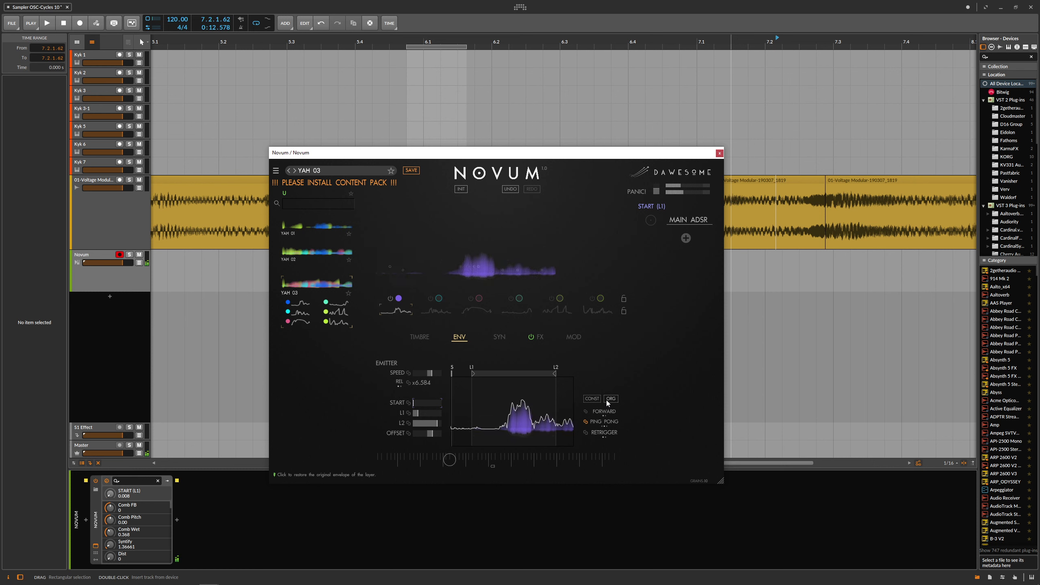
mouse_move(462, 429)
mouse_down()
mouse_move(475, 406)
mouse_move(501, 431)
mouse_up()
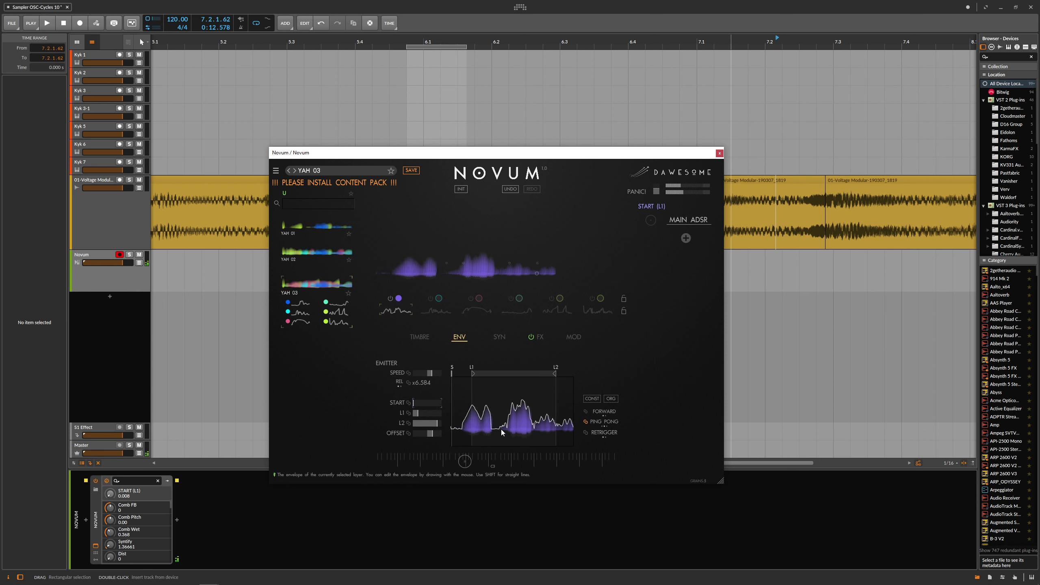
mouse_move(527, 429)
mouse_down()
mouse_move(549, 395)
mouse_move(514, 389)
mouse_move(526, 394)
mouse_up()
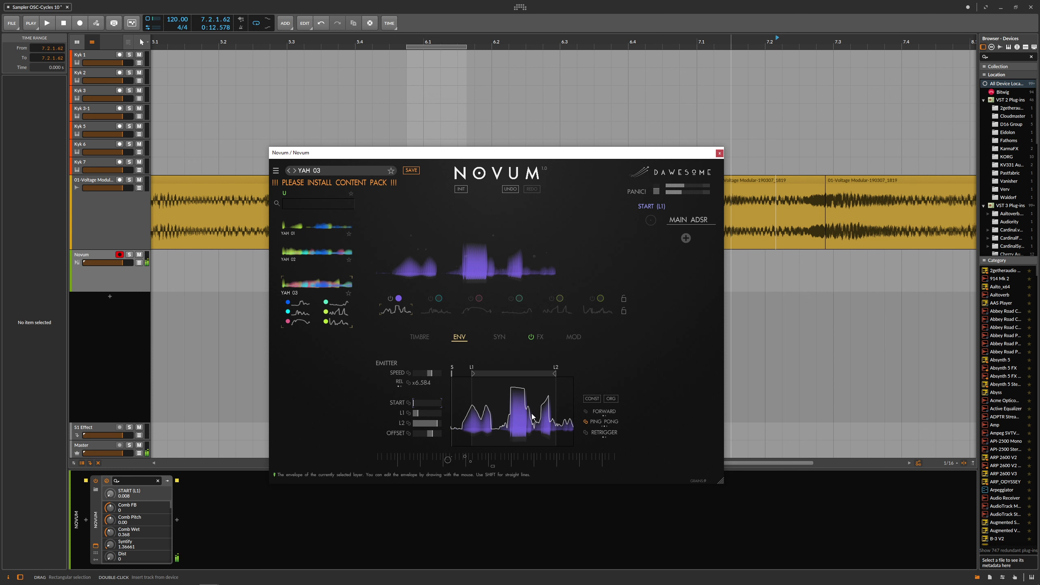
mouse_move(519, 434)
mouse_down()
mouse_move(545, 390)
mouse_move(566, 437)
mouse_move(566, 389)
mouse_move(582, 436)
mouse_up()
- Slow layer 1's emitter speed to about x0.314 and raise its grain density to 2
drag(427, 373, 437, 439)
click(420, 337)
drag(417, 392, 428, 389)
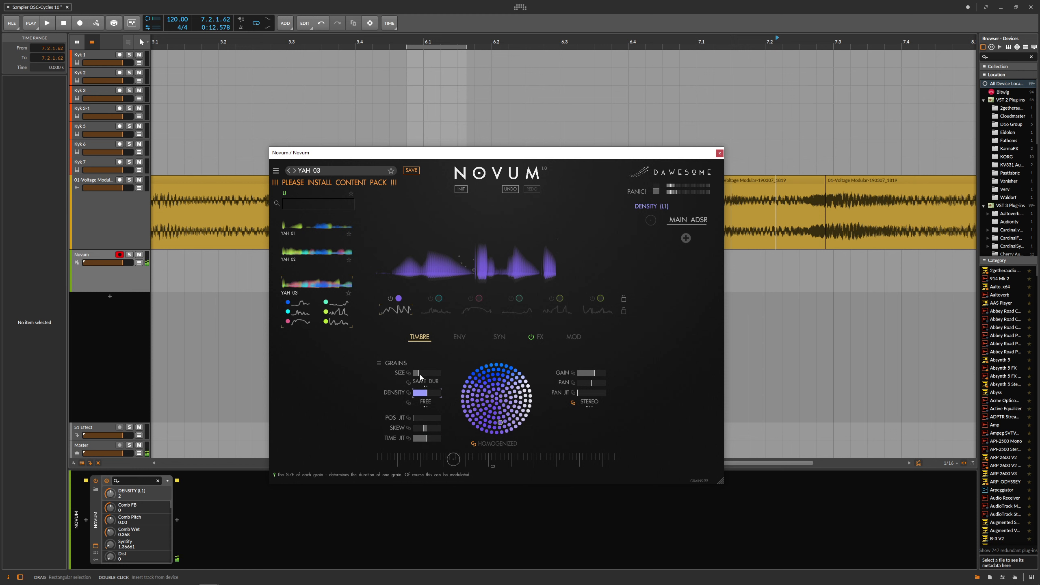
- Redraw layer 1's envelope with a broad high plateau in the first half of the loop and a low tail after it
click(462, 338)
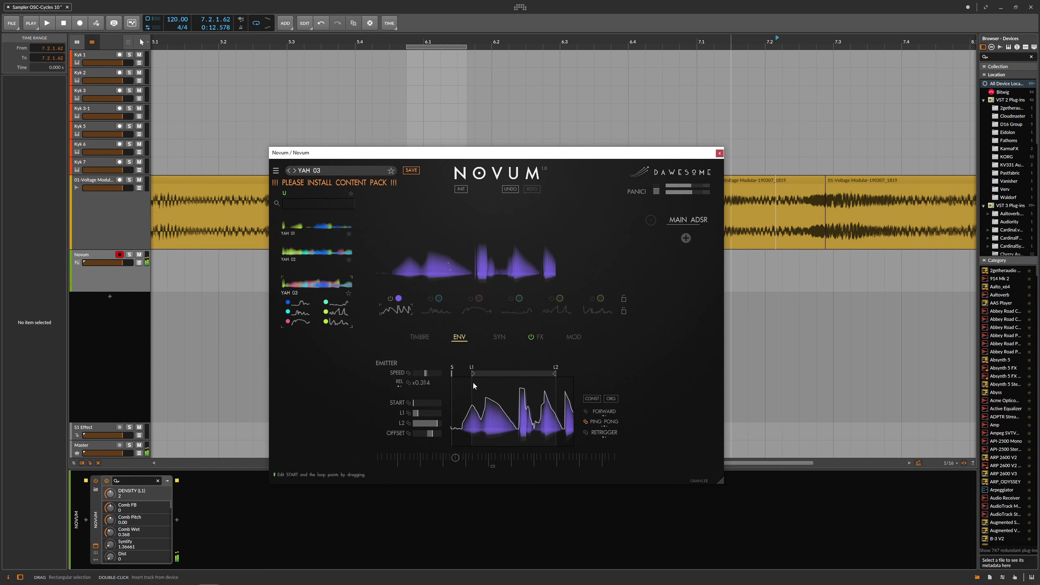
mouse_move(471, 401)
mouse_down()
mouse_move(512, 386)
mouse_move(523, 410)
mouse_move(554, 418)
mouse_up()
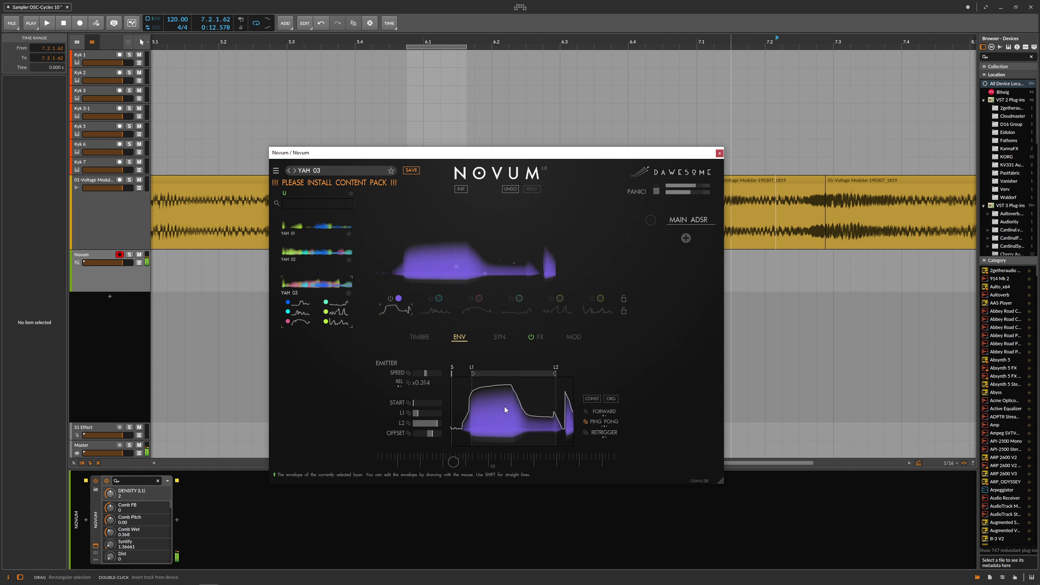
- Toggle the Clouds effect on or off and lower Syntify to 0
click(536, 337)
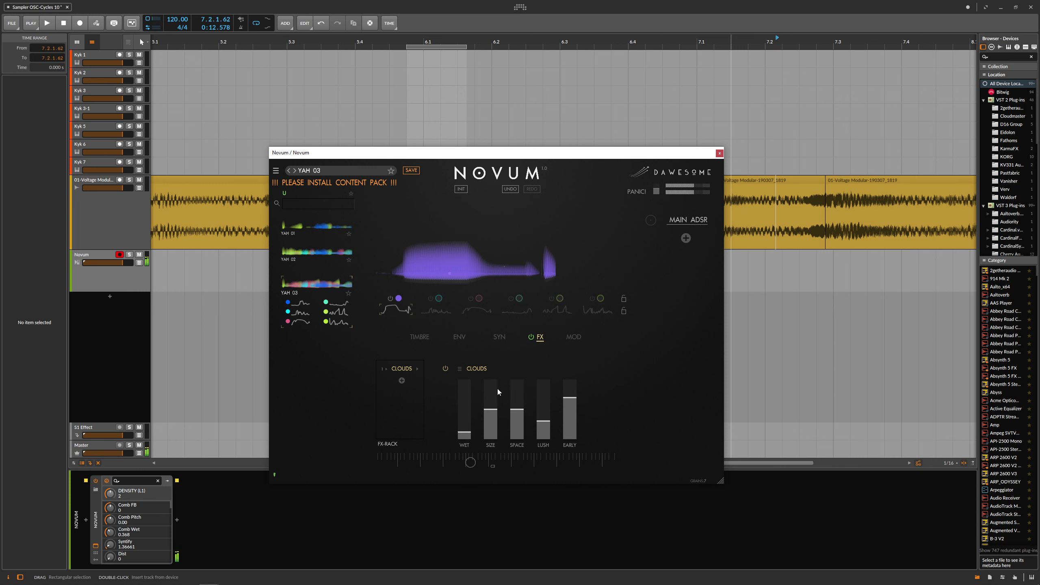
click(445, 369)
click(505, 338)
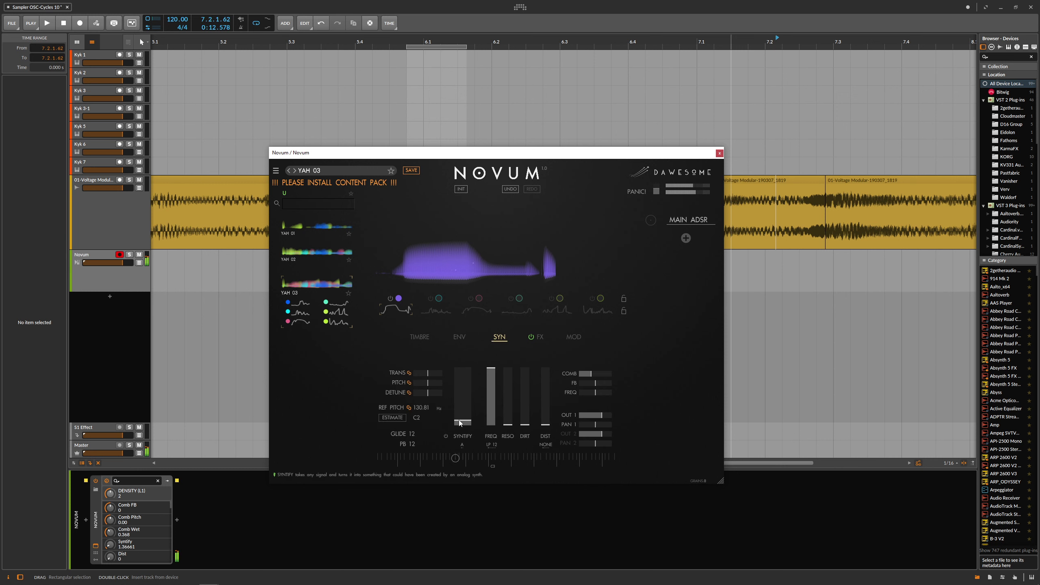
click(448, 435)
drag(464, 423, 464, 431)
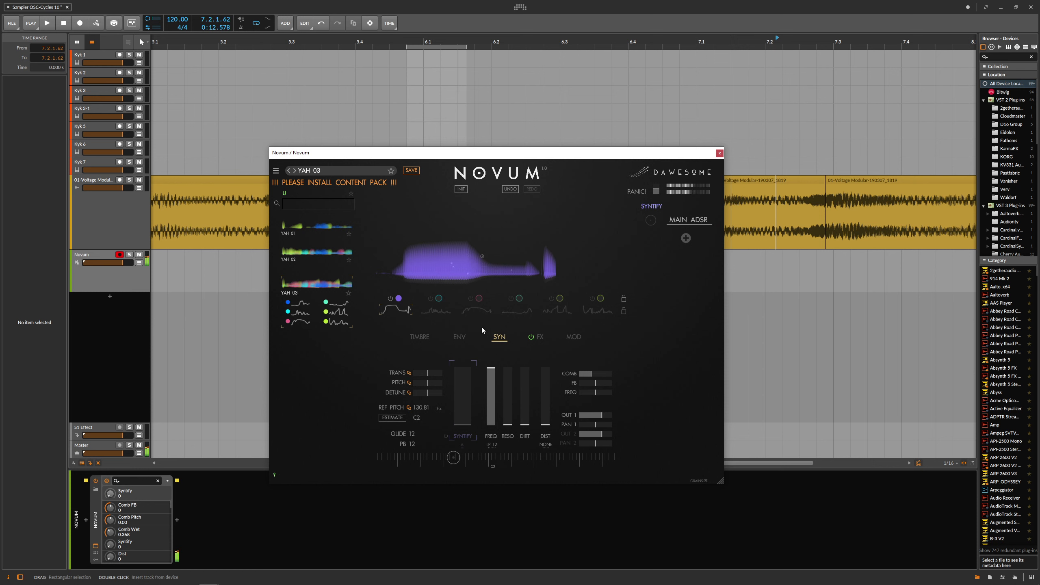
- Rename the preset as YAH 04 and return to layer 1's envelope
click(466, 335)
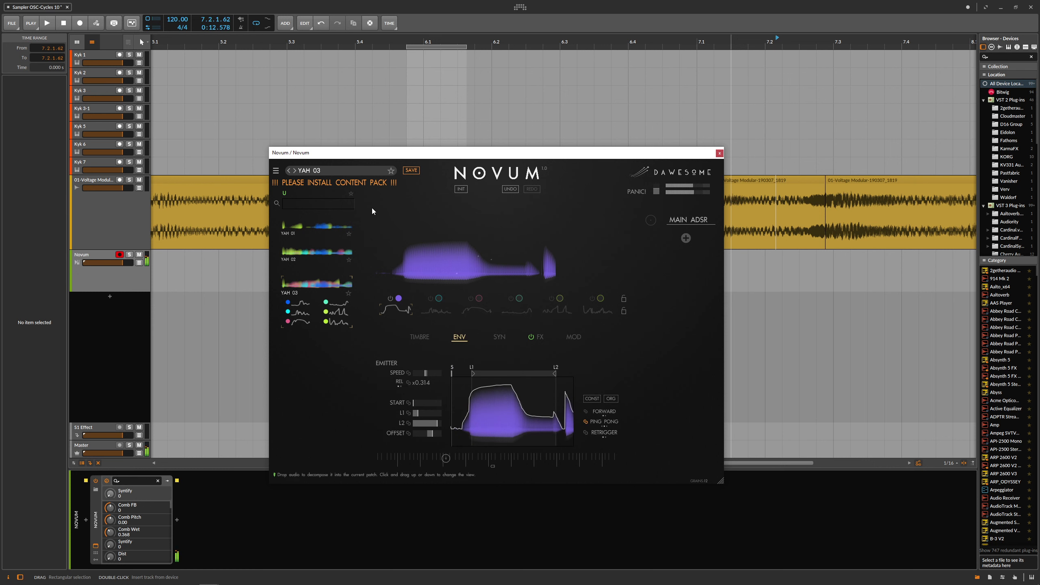
double_click(324, 173)
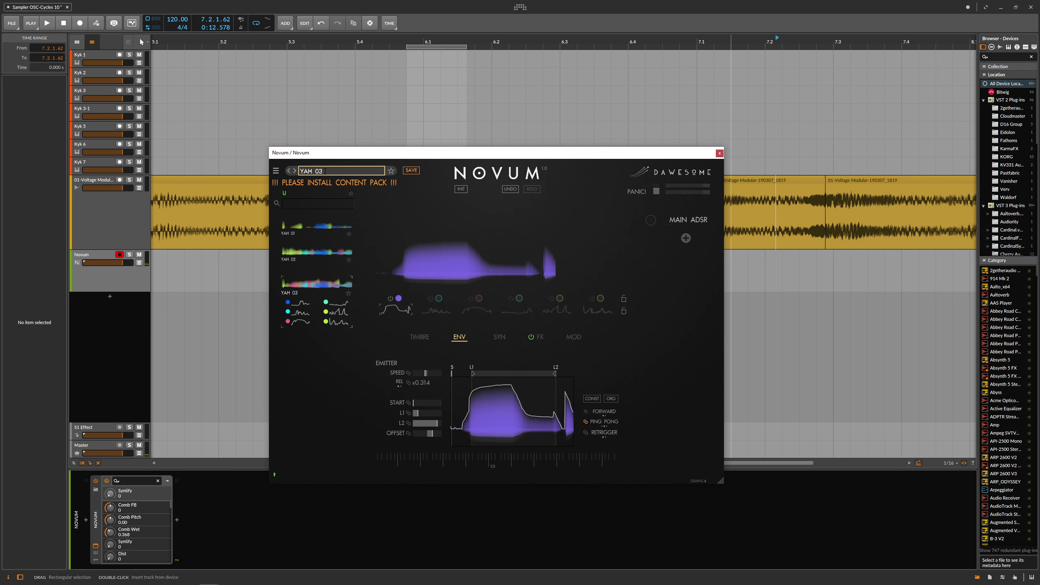
key(Return)
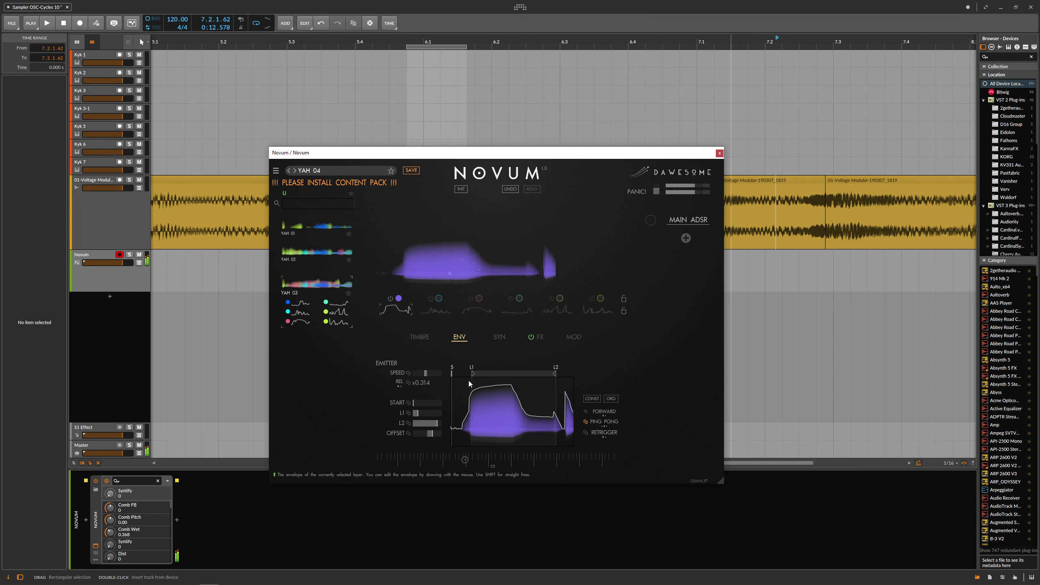
- Redraw layer 1's envelope with a low swell and a tall peak past the middle, and set its emitter speed to about x0.762
mouse_move(471, 407)
mouse_down()
mouse_move(533, 441)
mouse_move(564, 434)
mouse_move(520, 360)
mouse_up()
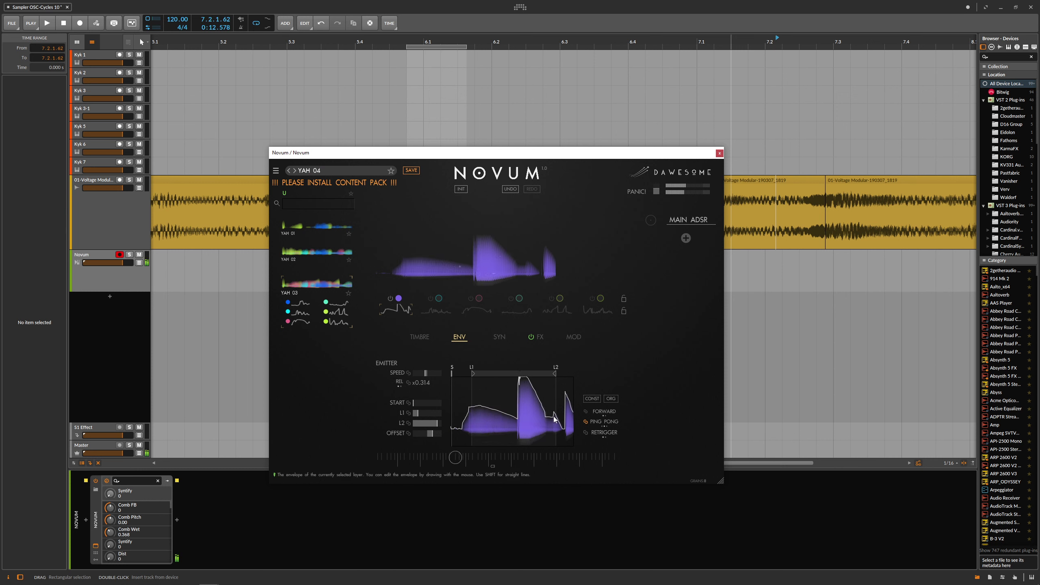
click(428, 373)
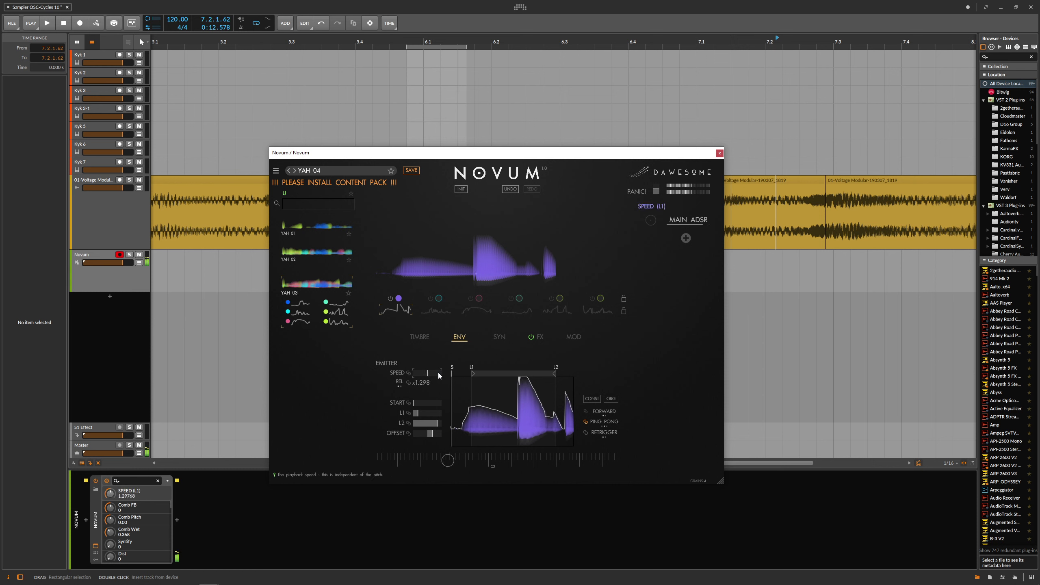
click(426, 373)
drag(436, 376, 440, 379)
- Add a second tall peak late in layer 1's envelope and narrow the loop around both peaks, with L2 at about 0.88
mouse_move(554, 375)
mouse_down()
mouse_move(536, 379)
mouse_move(536, 390)
mouse_up()
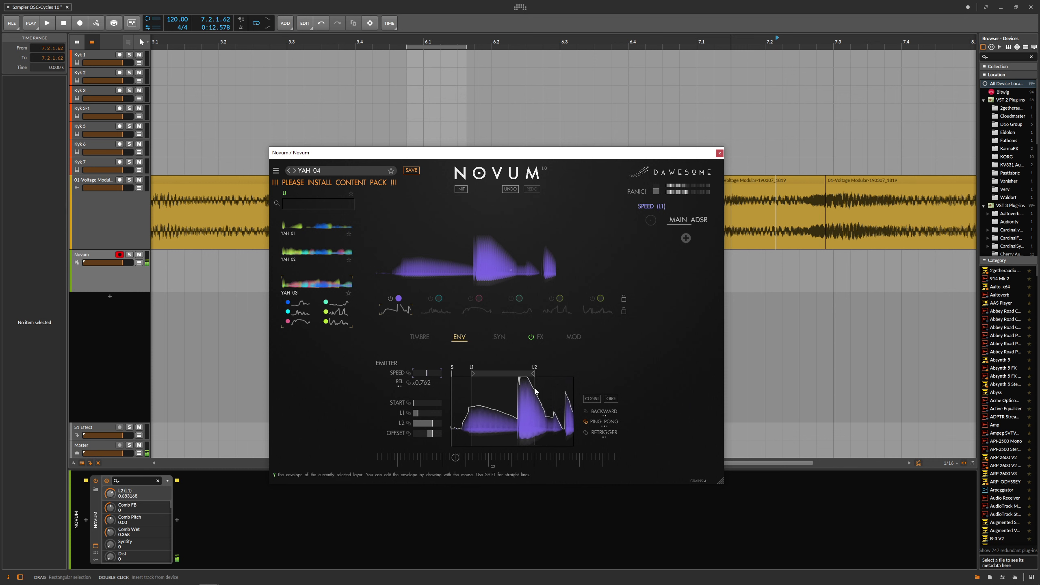
mouse_move(499, 380)
mouse_down()
mouse_move(534, 400)
mouse_move(561, 398)
mouse_up()
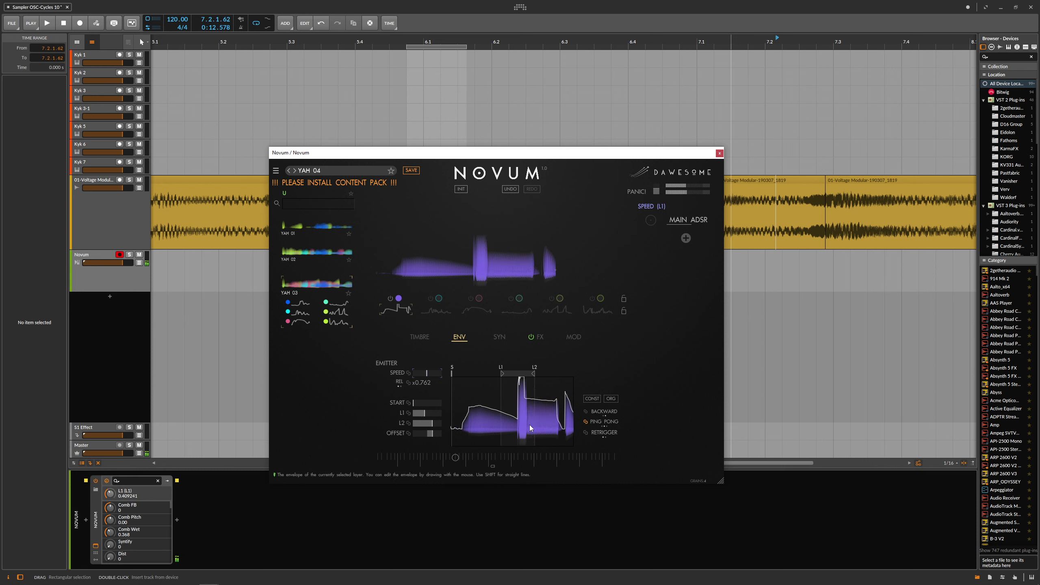
mouse_move(545, 384)
mouse_down()
mouse_move(549, 406)
mouse_move(533, 378)
mouse_up()
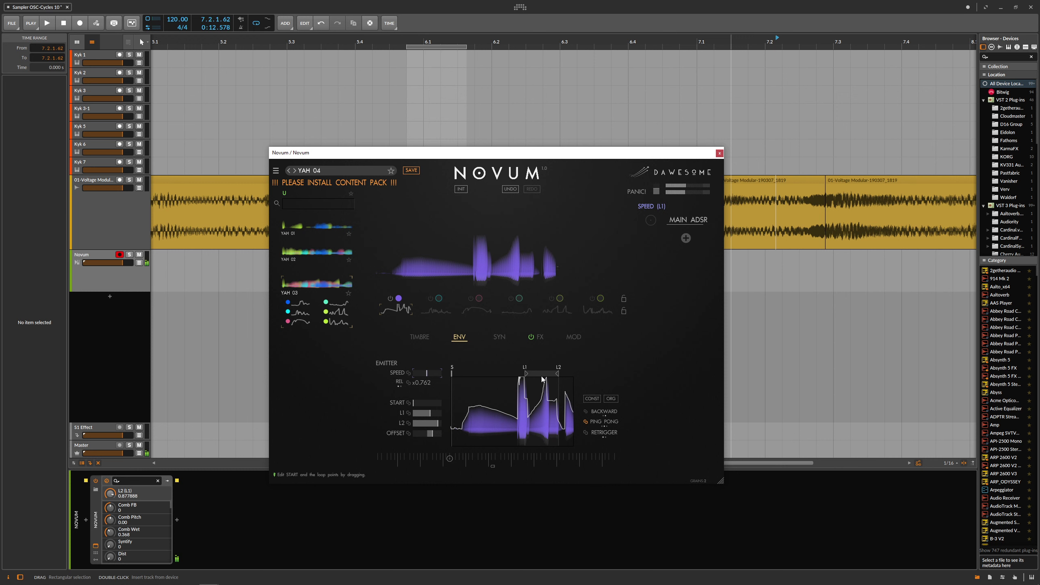
- Set the start position to about 0.008 and switch layer 1's emitter direction to forward
click(433, 402)
click(411, 404)
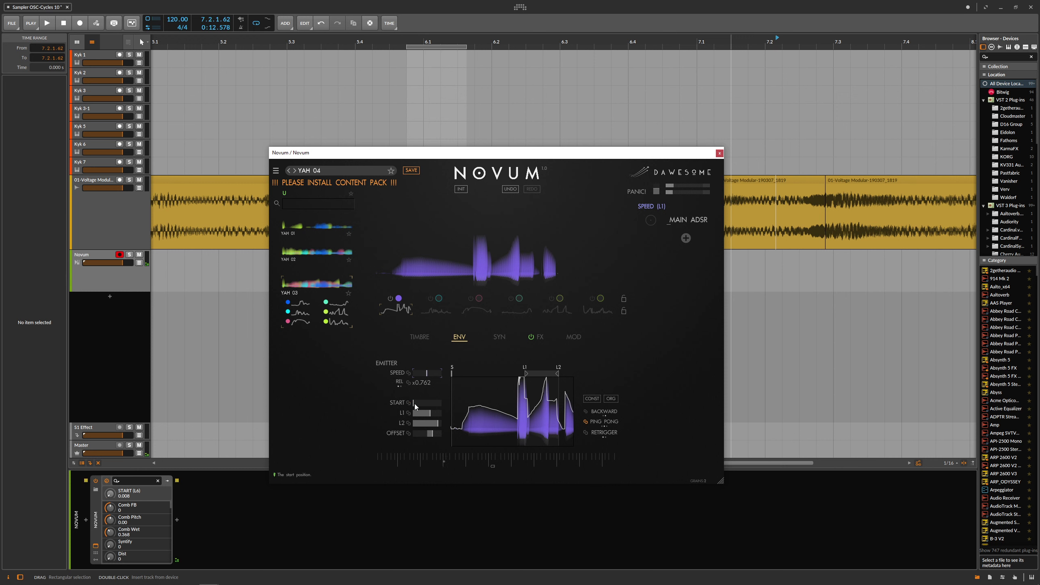
click(602, 413)
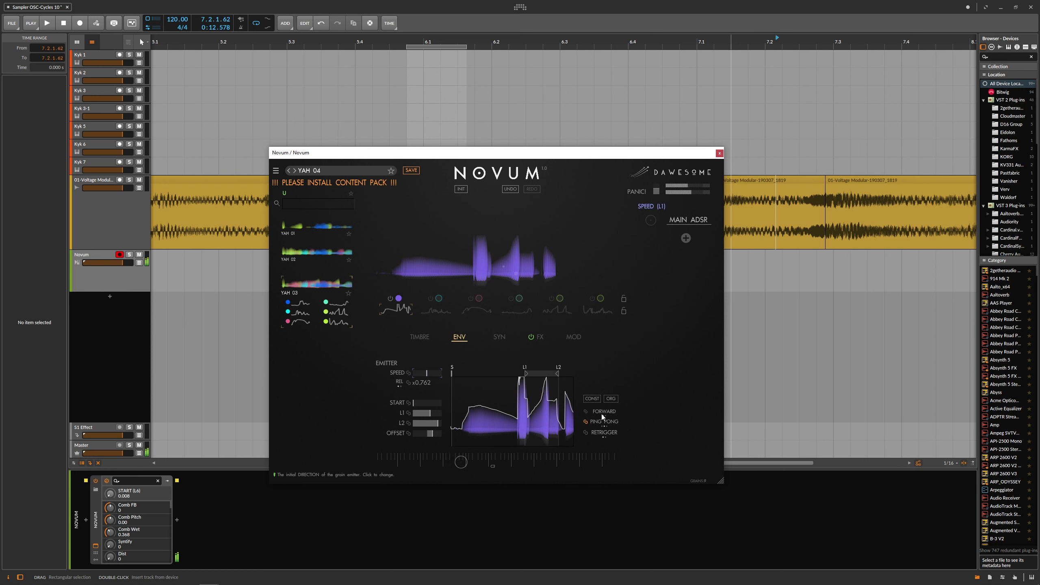
- Redraw the envelope between the two late peaks as a falling slope and set layer 1's offset to about 0.016
drag(528, 394, 535, 408)
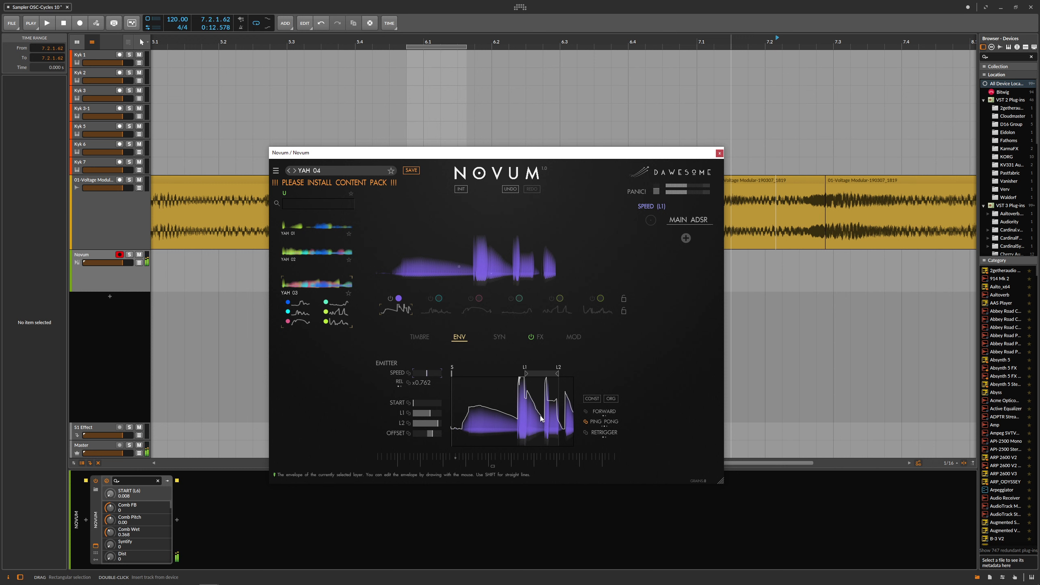
drag(434, 437, 406, 436)
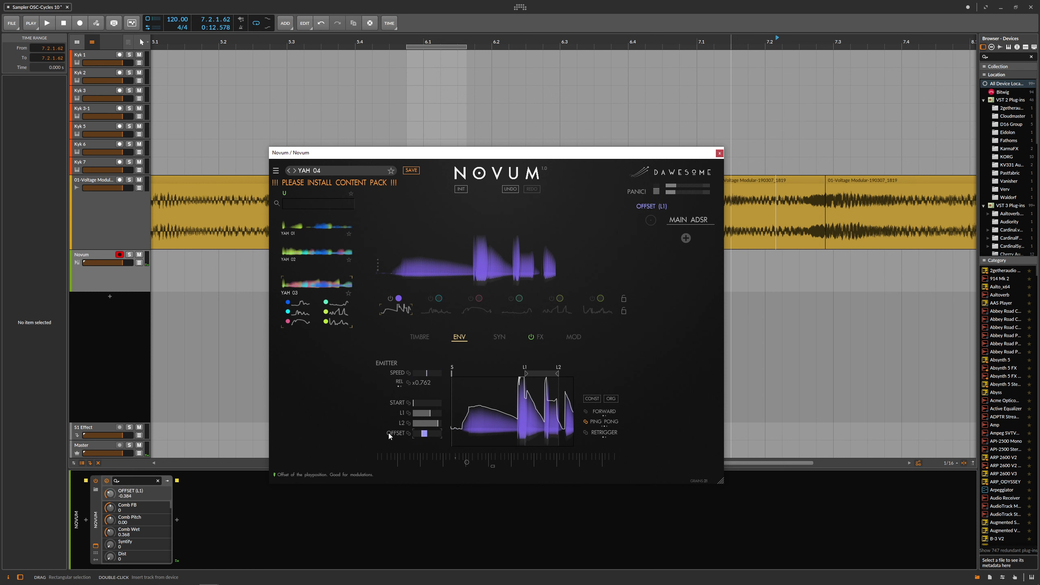
click(426, 433)
drag(439, 434, 445, 435)
- Add several narrow, steep peaks to the early and middle parts of layer 1's envelope
drag(481, 397, 489, 383)
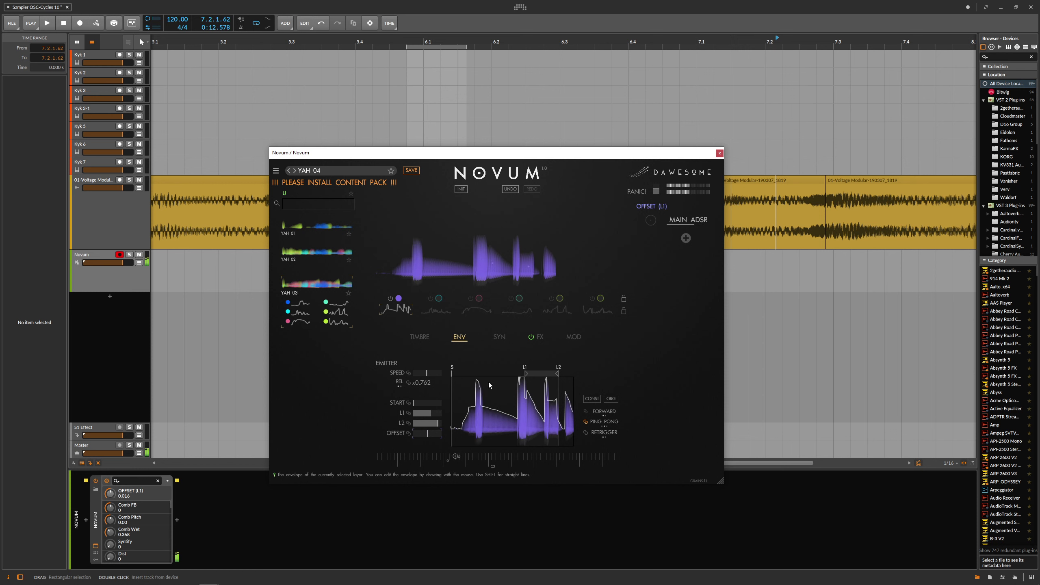
click(502, 384)
click(510, 394)
click(537, 388)
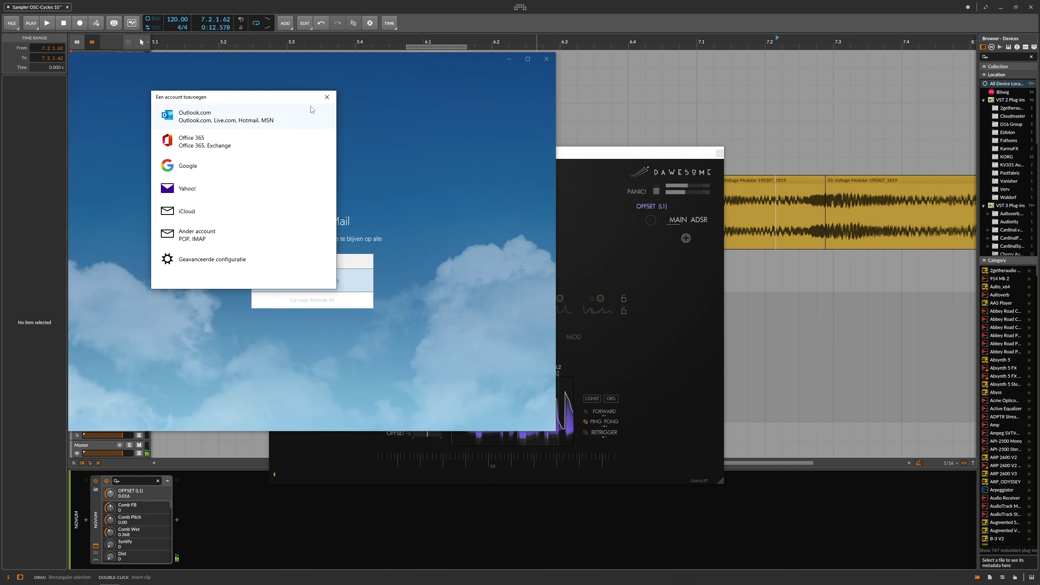
- Close the add-account dialog and the Mail window to return to Novum
click(326, 97)
click(546, 59)
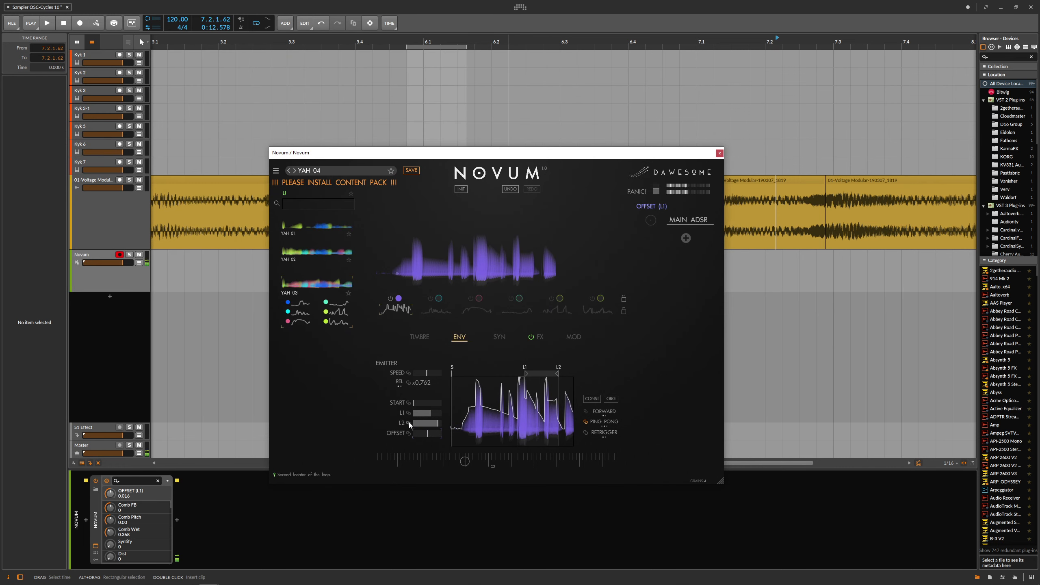